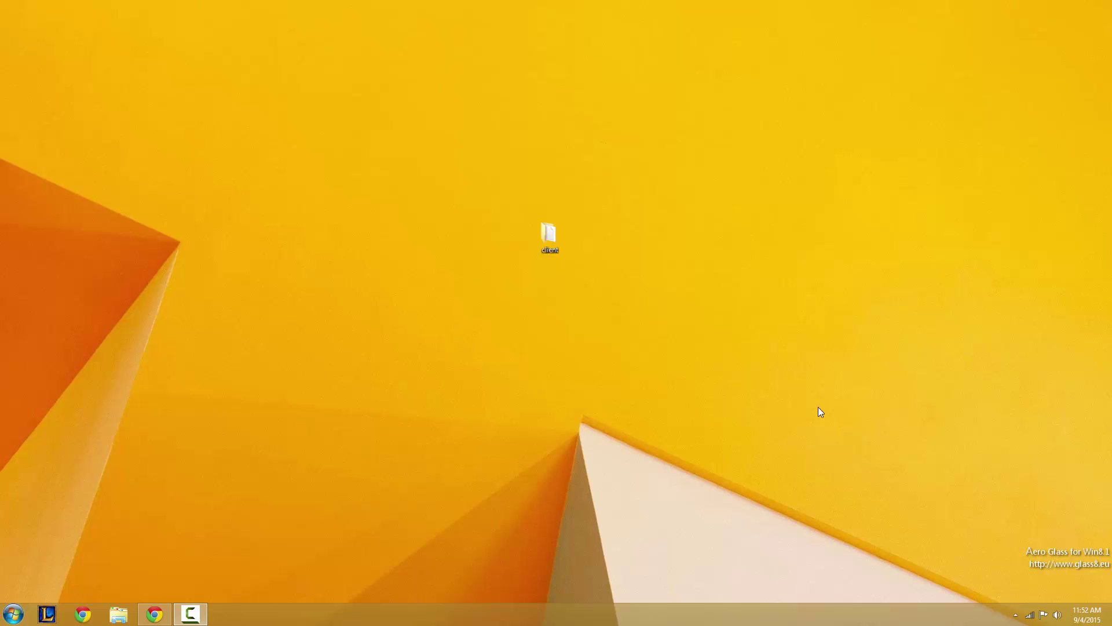
Glance at the calendar flyout, then repeatedly select and deselect the desktop client folder icon
click(1081, 617)
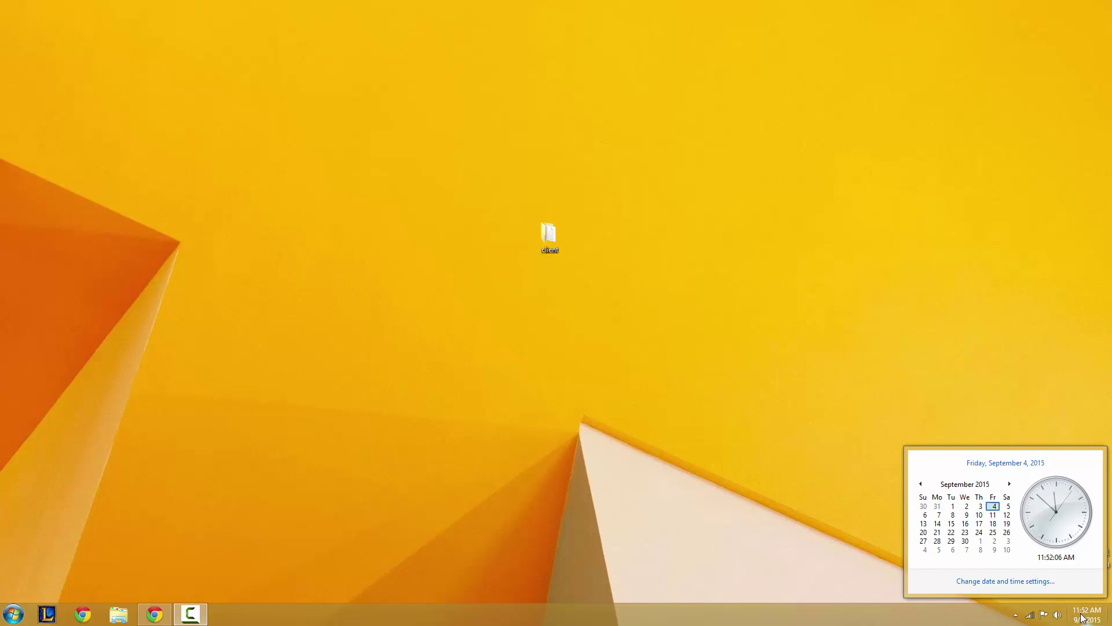
click(663, 477)
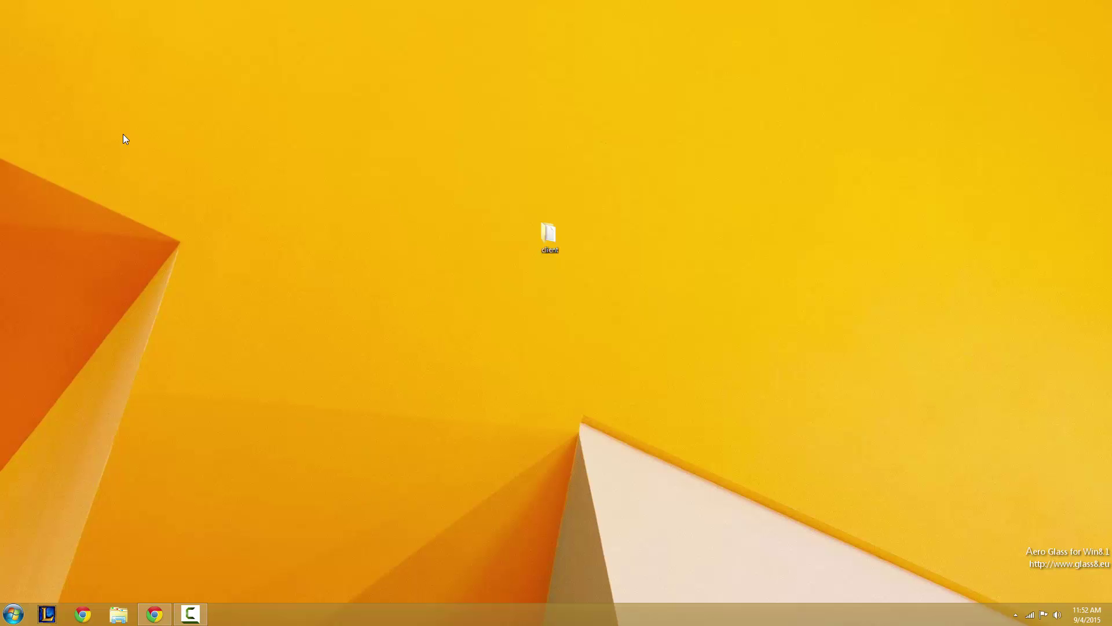
drag(131, 140, 1002, 499)
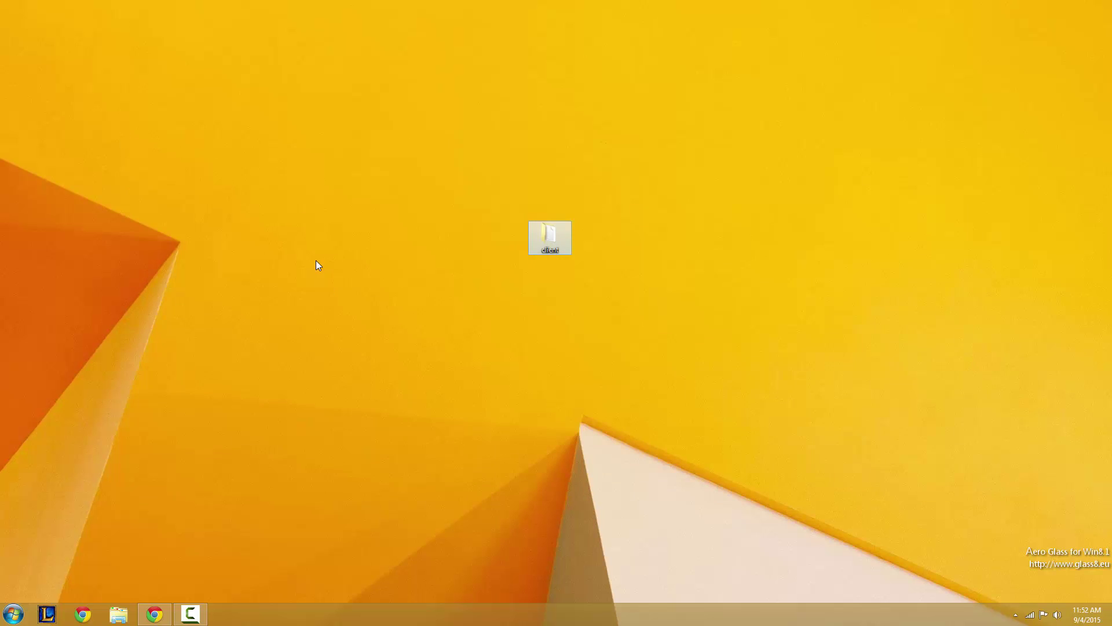
click(434, 259)
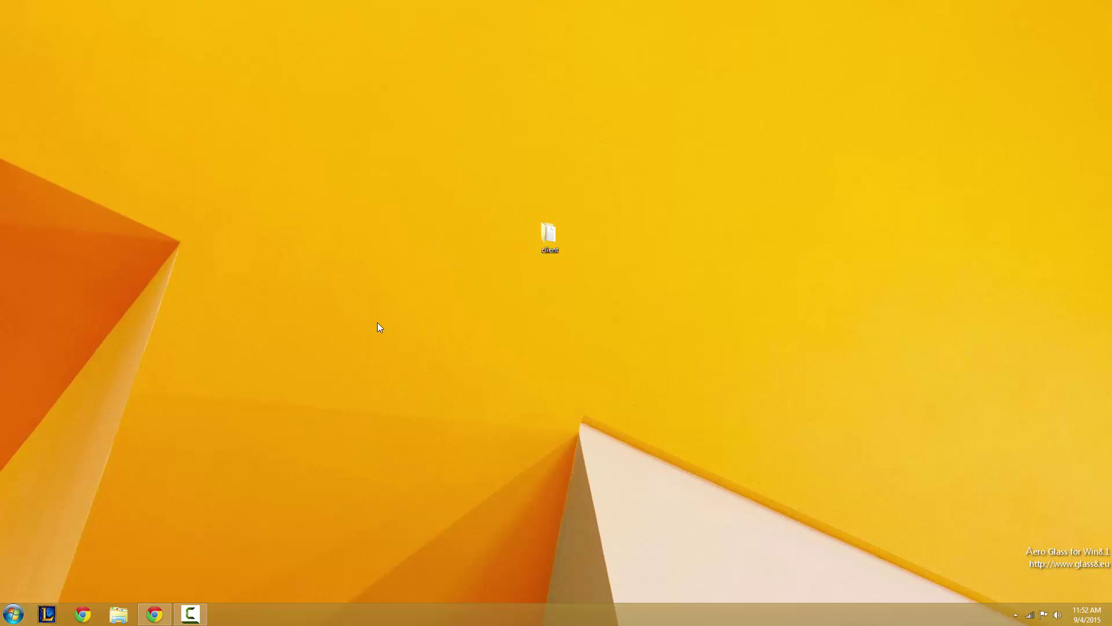
drag(405, 237, 620, 317)
click(498, 187)
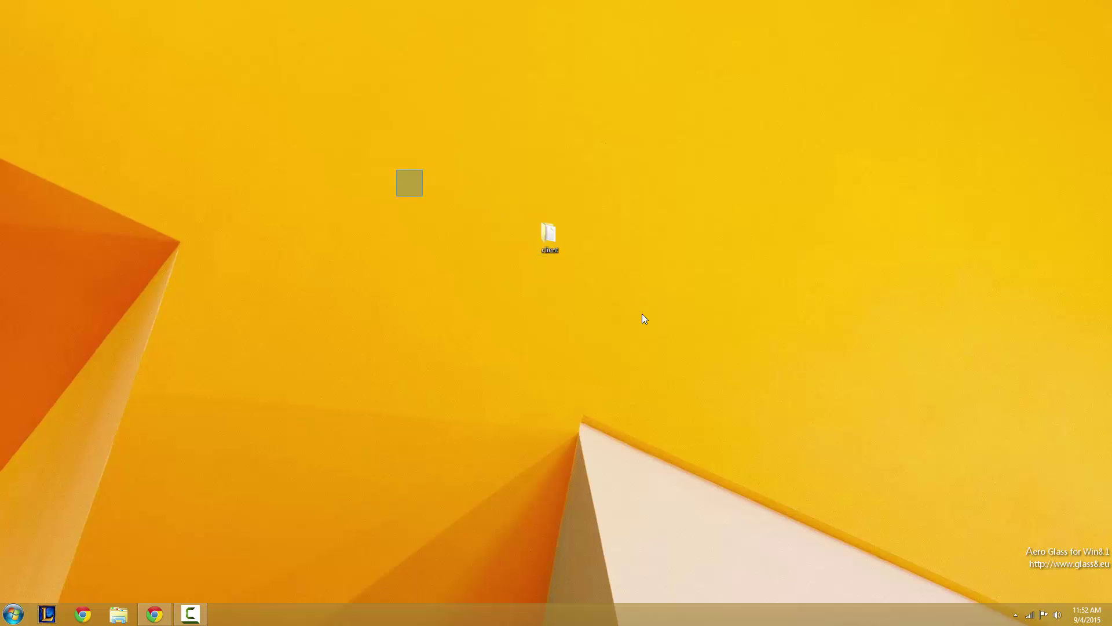
drag(401, 172, 822, 447)
click(507, 264)
drag(366, 156, 790, 488)
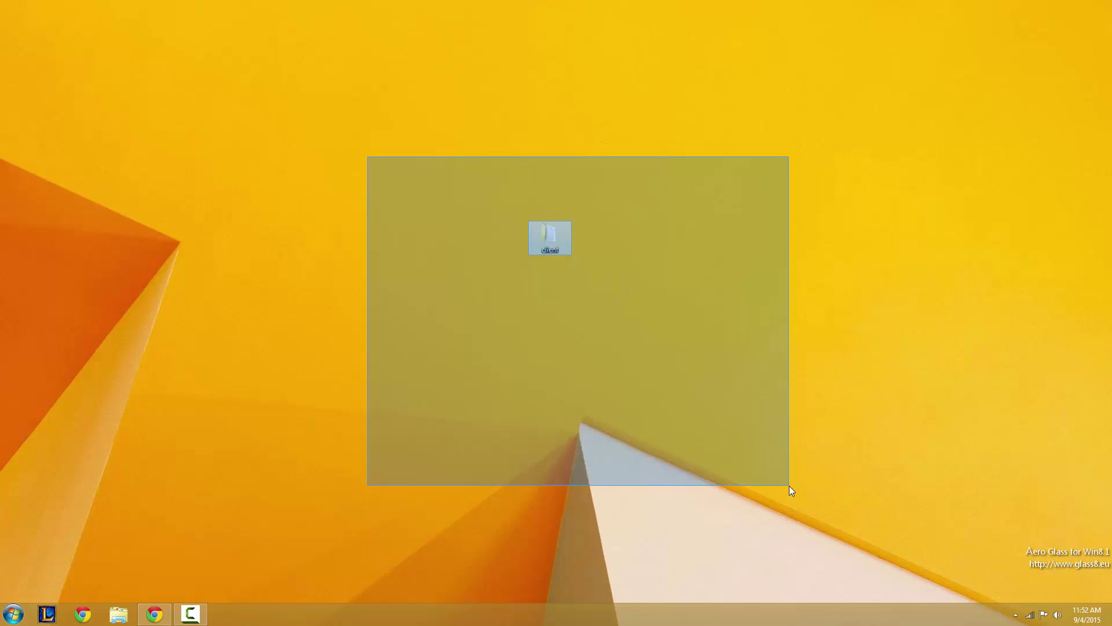
click(281, 176)
drag(347, 193, 753, 400)
drag(301, 207, 607, 400)
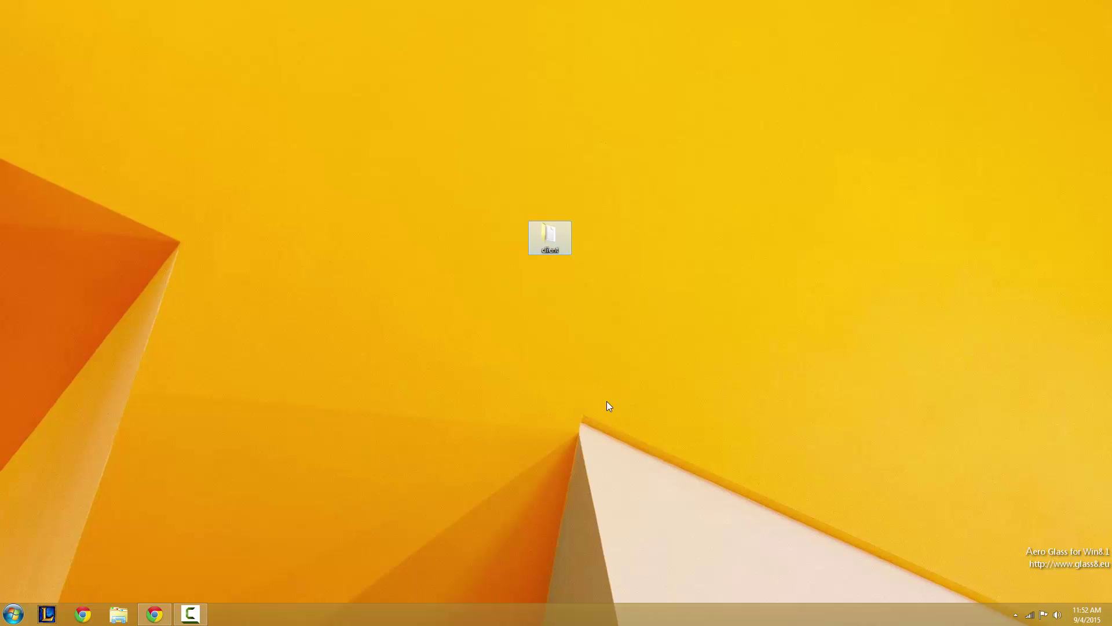
click(607, 401)
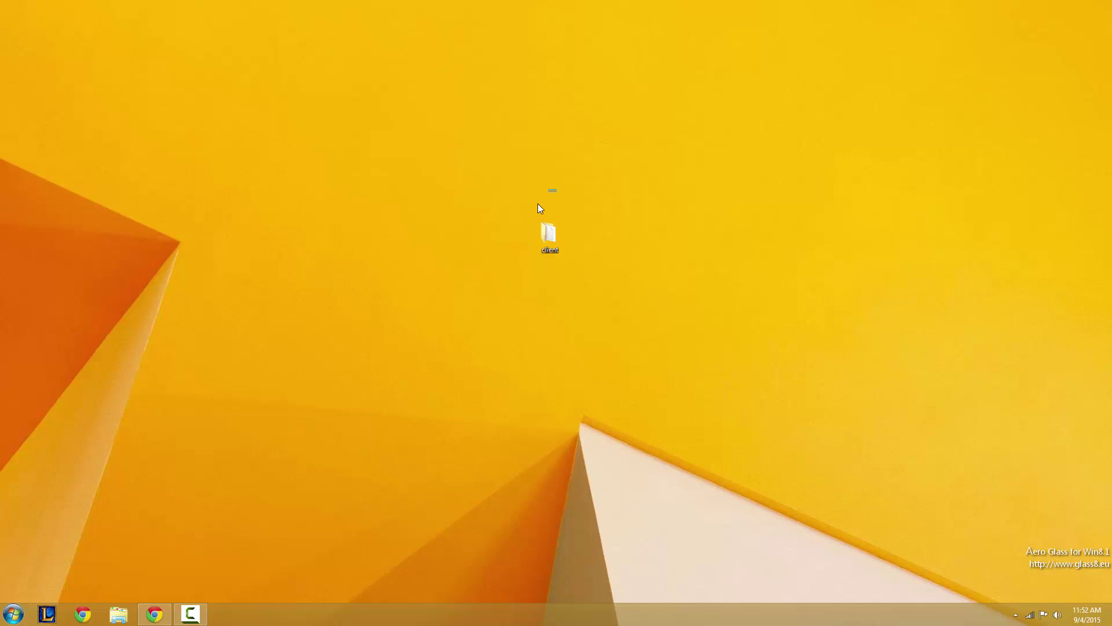
drag(552, 189, 525, 284)
drag(474, 203, 618, 289)
click(505, 196)
drag(504, 197, 611, 290)
click(609, 287)
Browse into the client folder and its Ikov client subfolder, then close the window
double_click(548, 233)
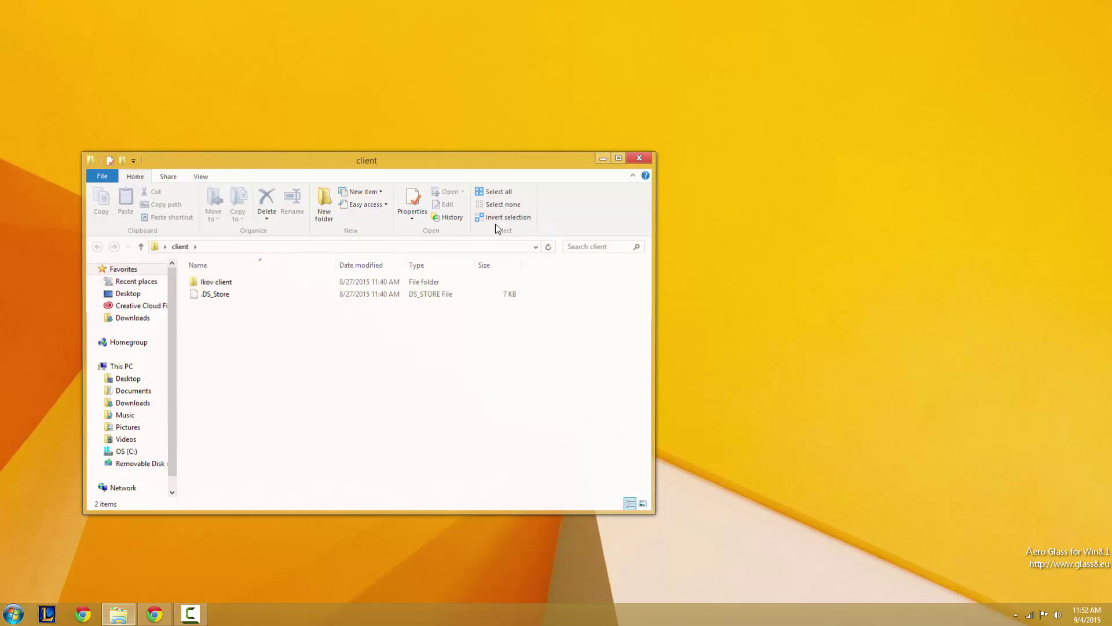
double_click(236, 280)
click(96, 249)
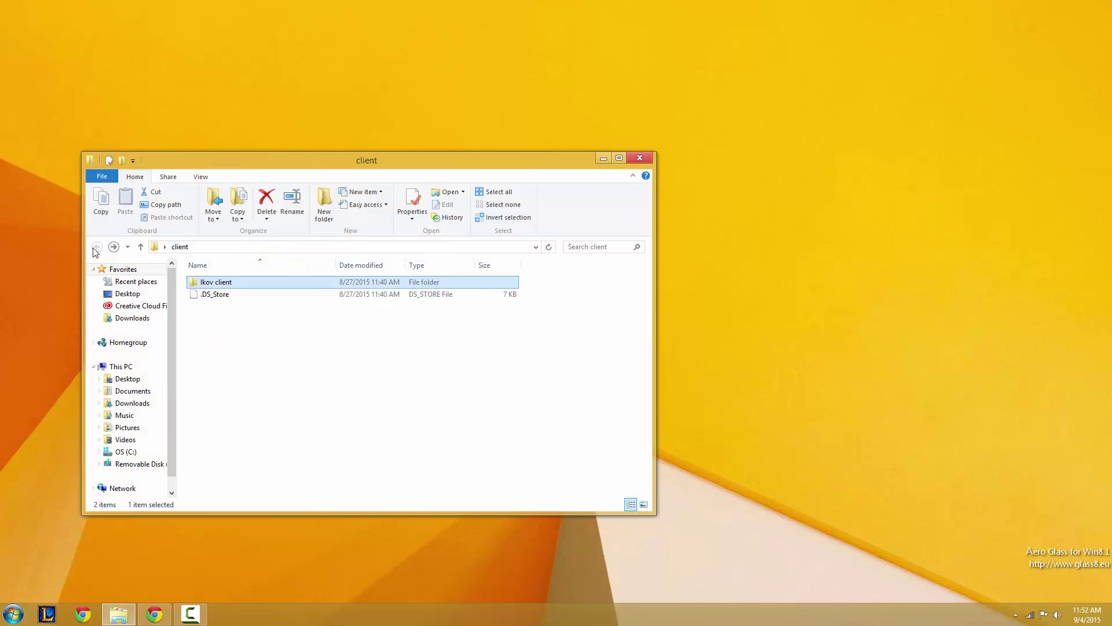
click(648, 158)
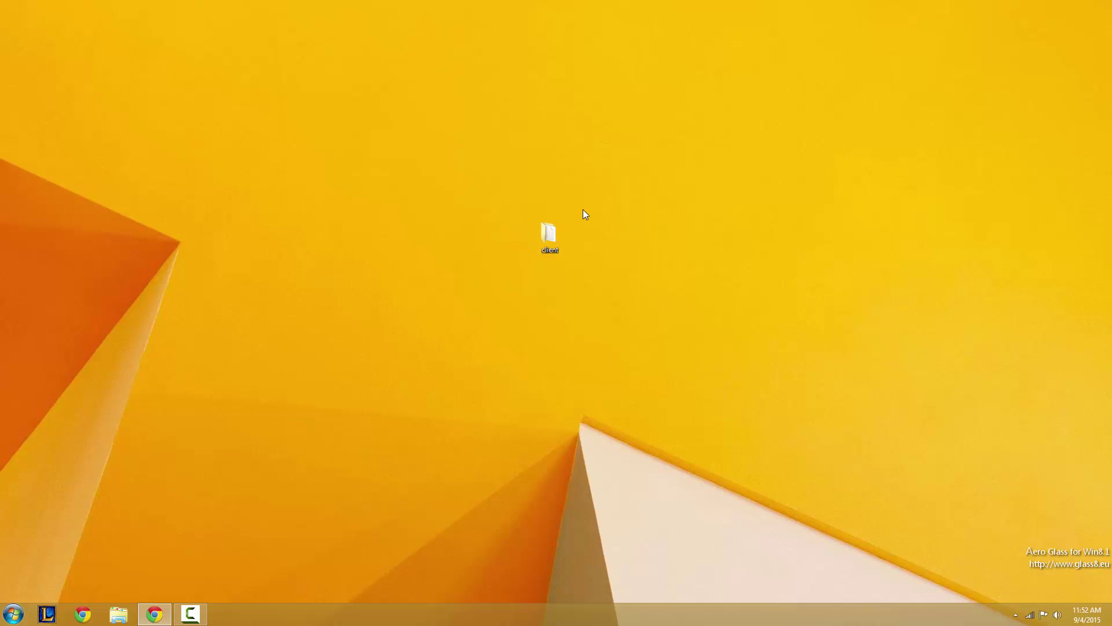
Select the client folder on the desktop and delete it
drag(404, 188, 603, 273)
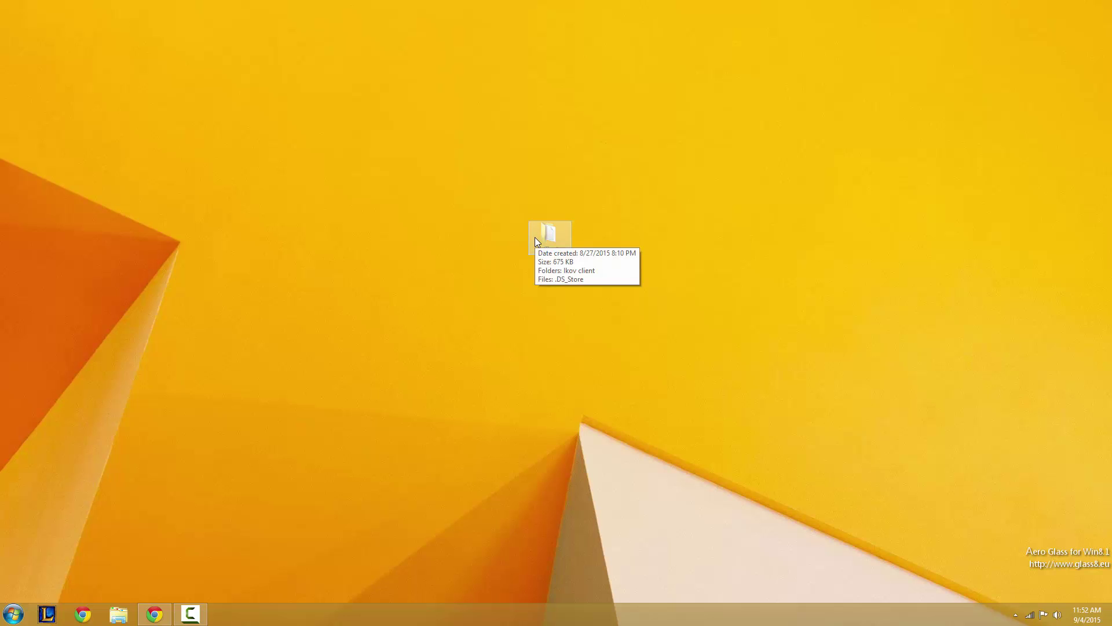
click(461, 210)
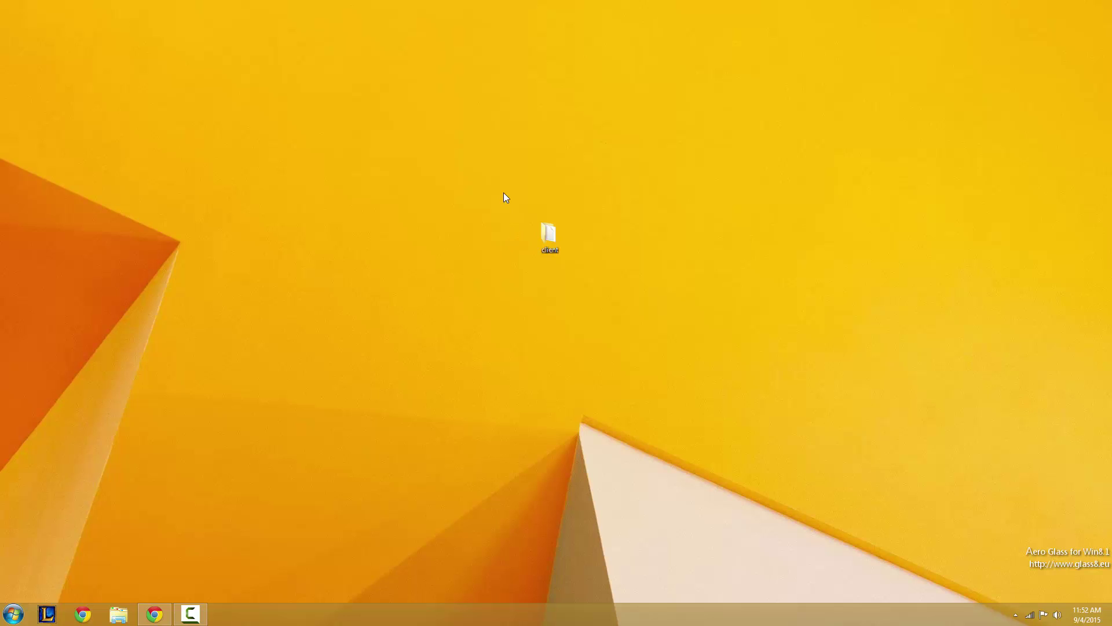
drag(545, 250, 569, 267)
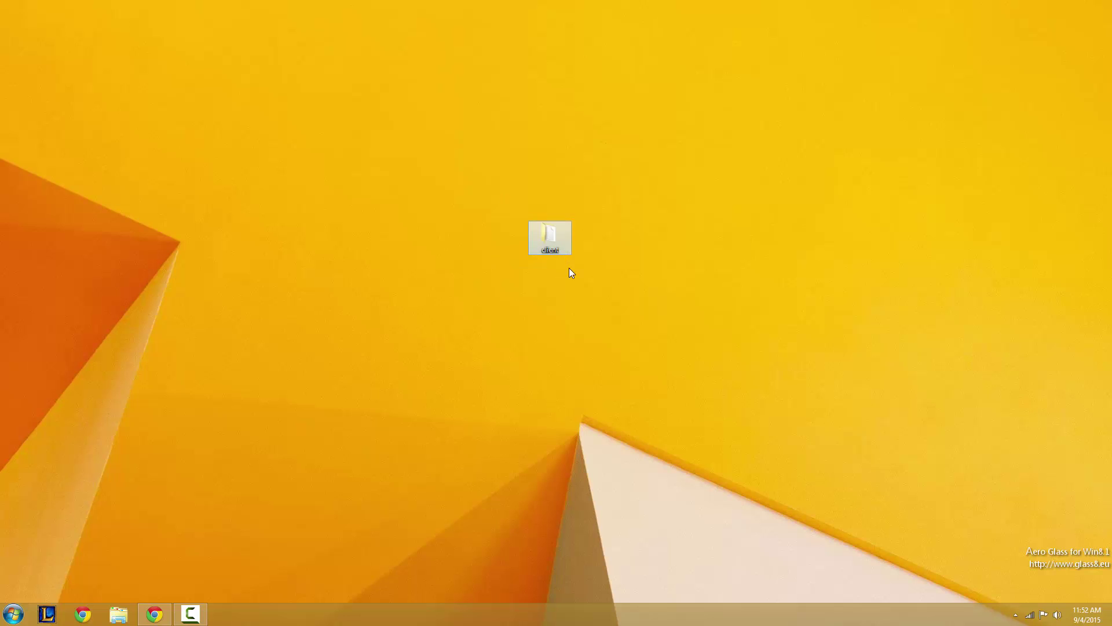
key(Delete)
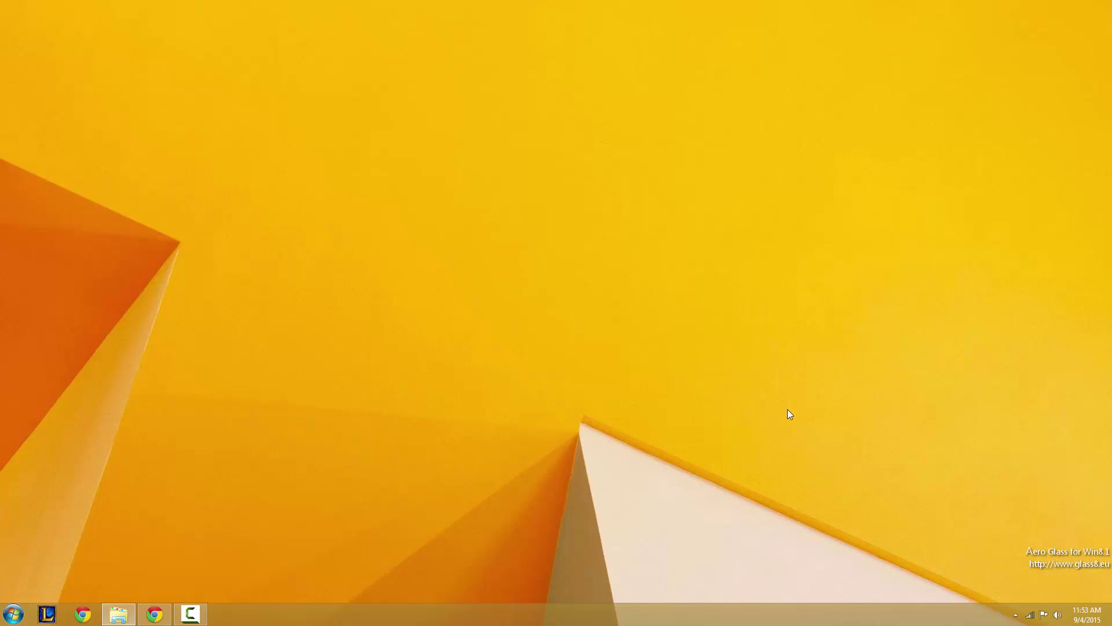
Move the client folder from the Recycle Bin onto the desktop and close the bin
click(118, 614)
click(343, 279)
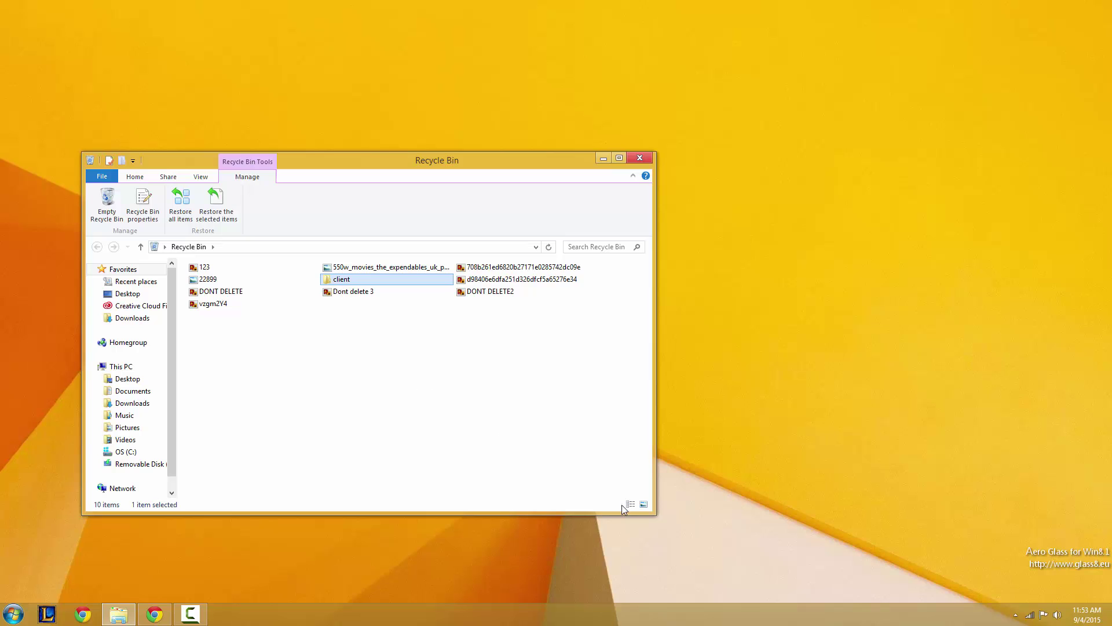
drag(357, 284, 860, 284)
click(303, 346)
mouse_move(587, 335)
mouse_down()
mouse_move(186, 258)
mouse_move(294, 392)
mouse_up()
click(644, 159)
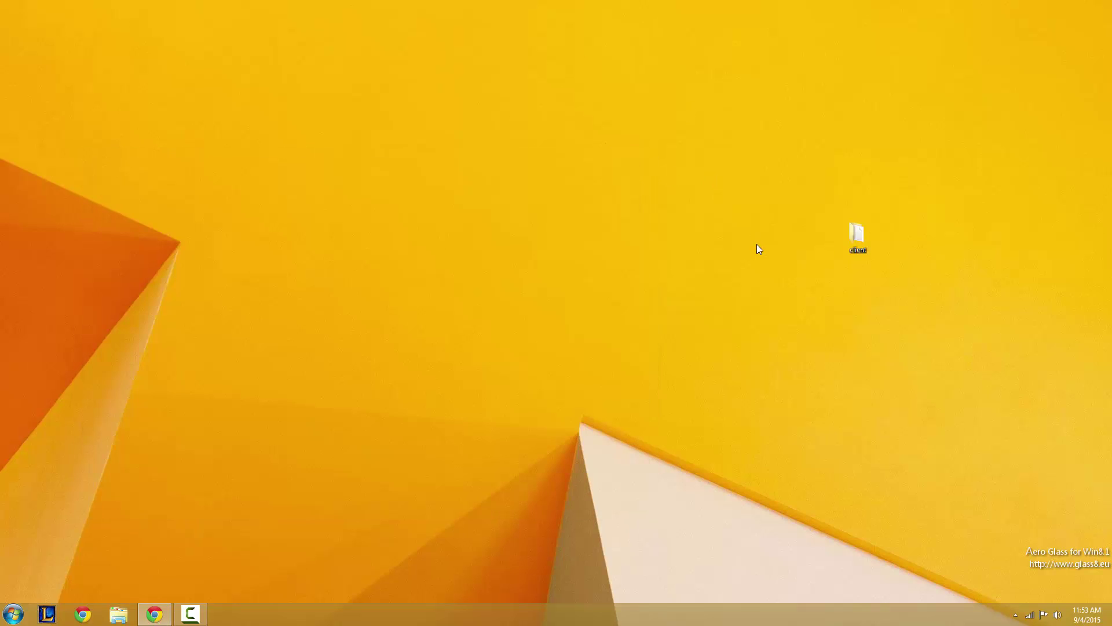
Place the client folder icon at the desktop centre, then open and close the folder
drag(858, 235, 549, 289)
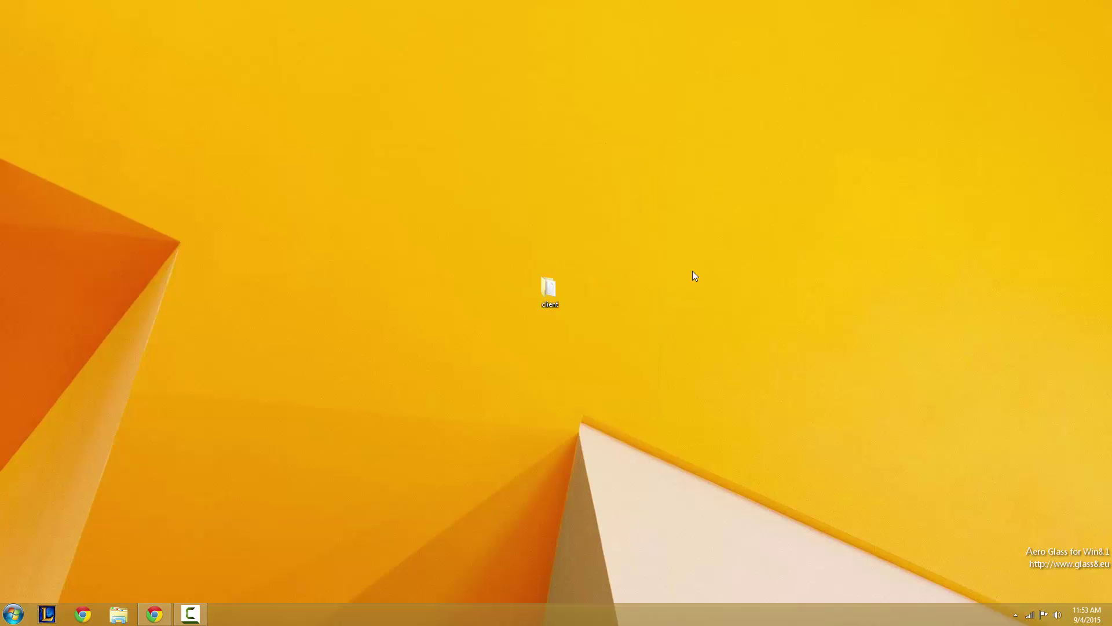
click(510, 260)
double_click(541, 293)
drag(393, 168, 595, 156)
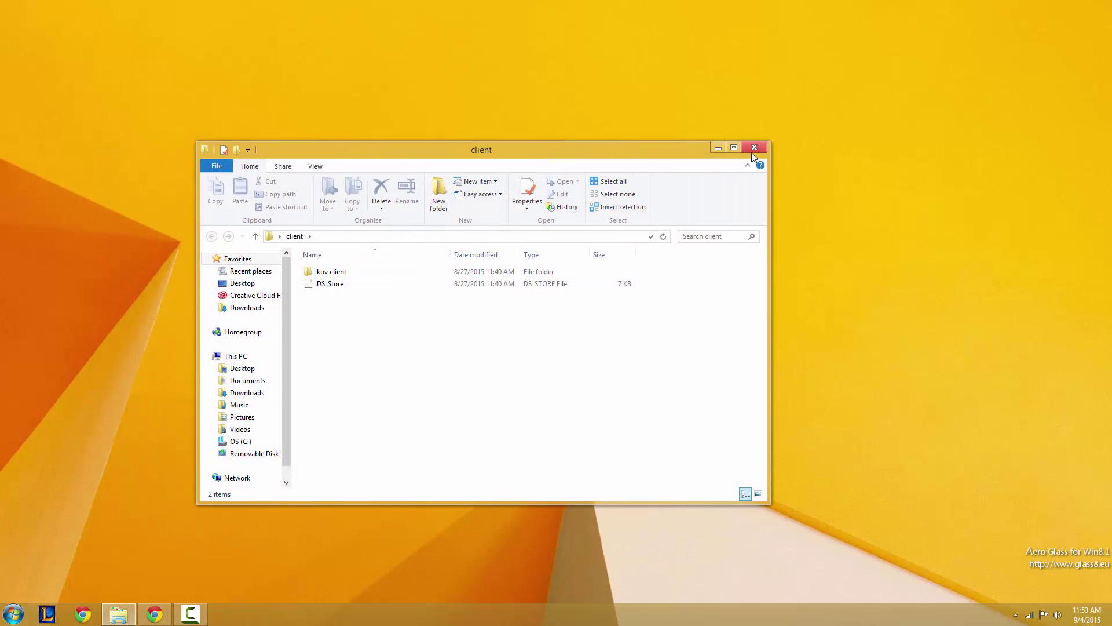
click(752, 151)
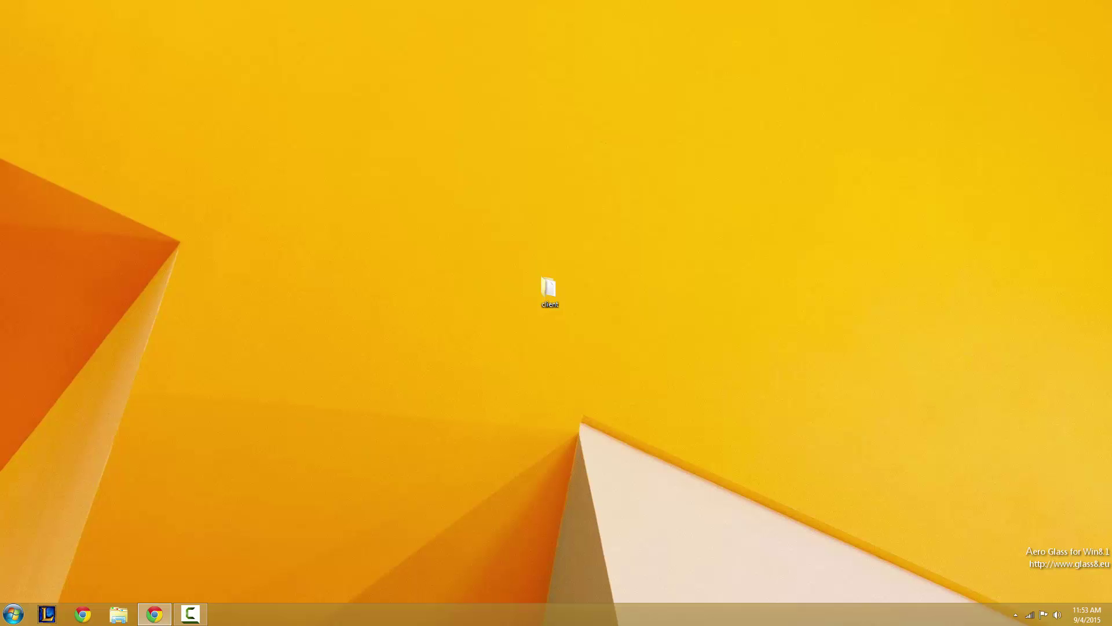
Load forum.ikovps.com in a new tab and go to the PC/Mac client downloads page
click(153, 614)
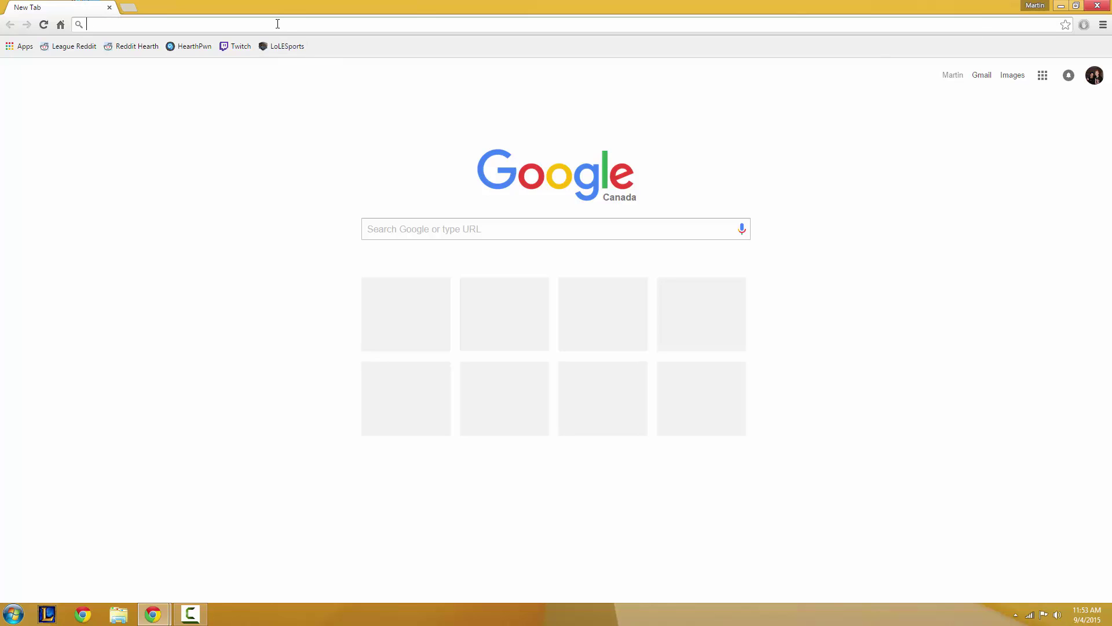
text(ikov)
key(Down)
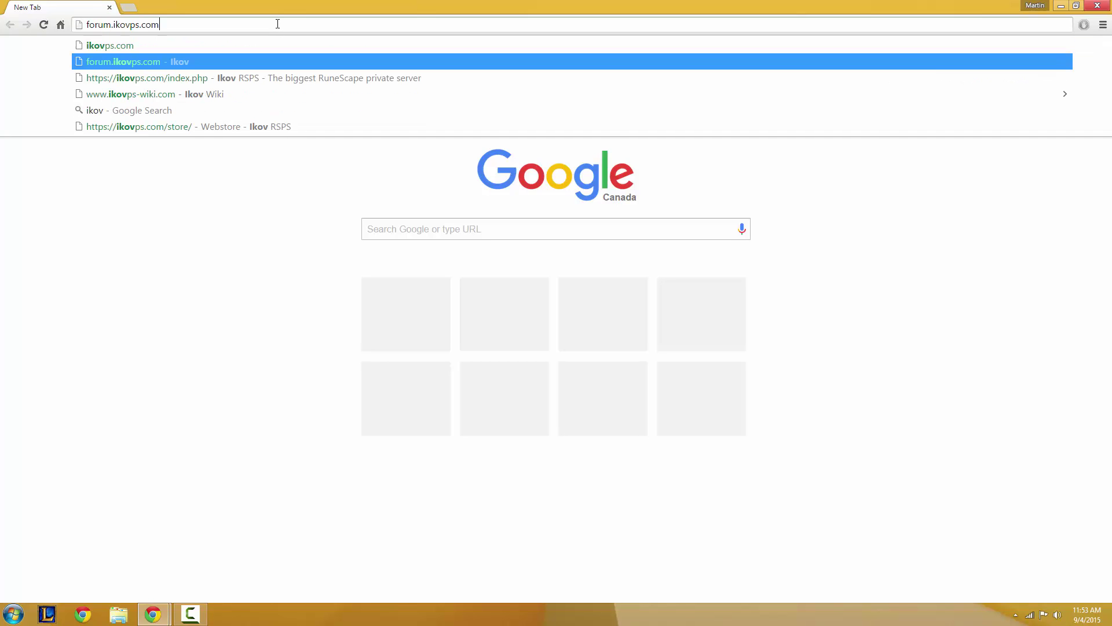
key(Return)
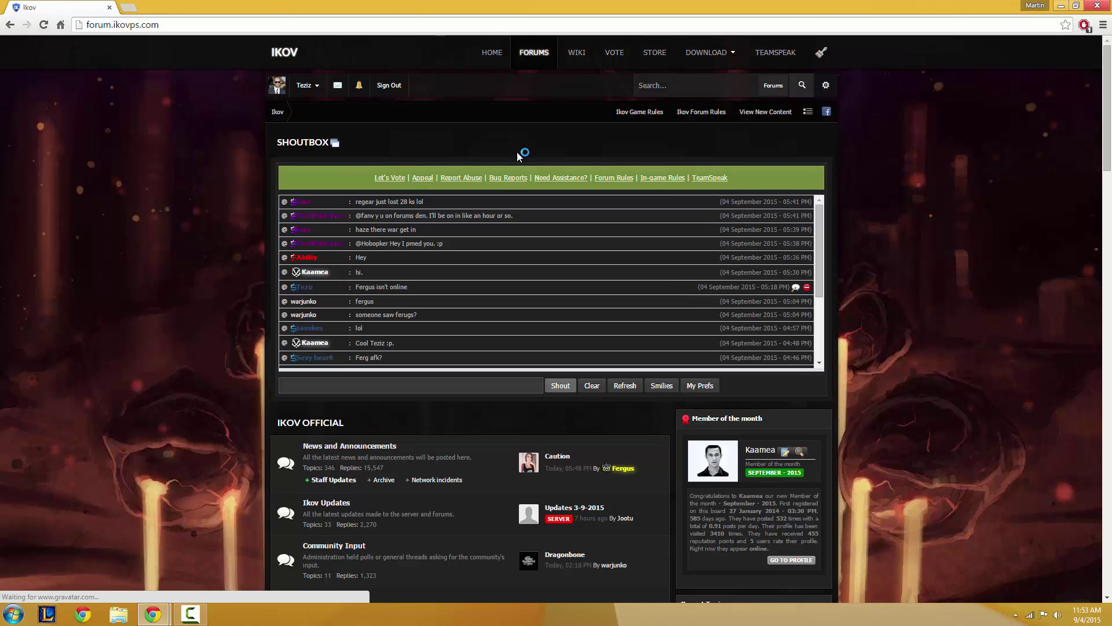
click(728, 54)
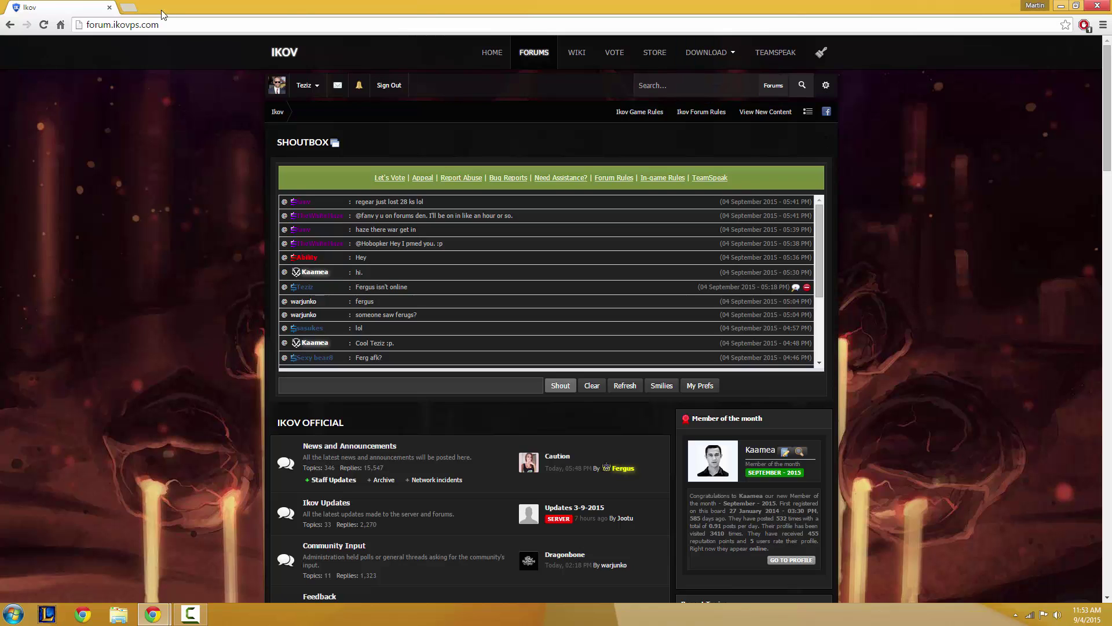
mouse_move(709, 53)
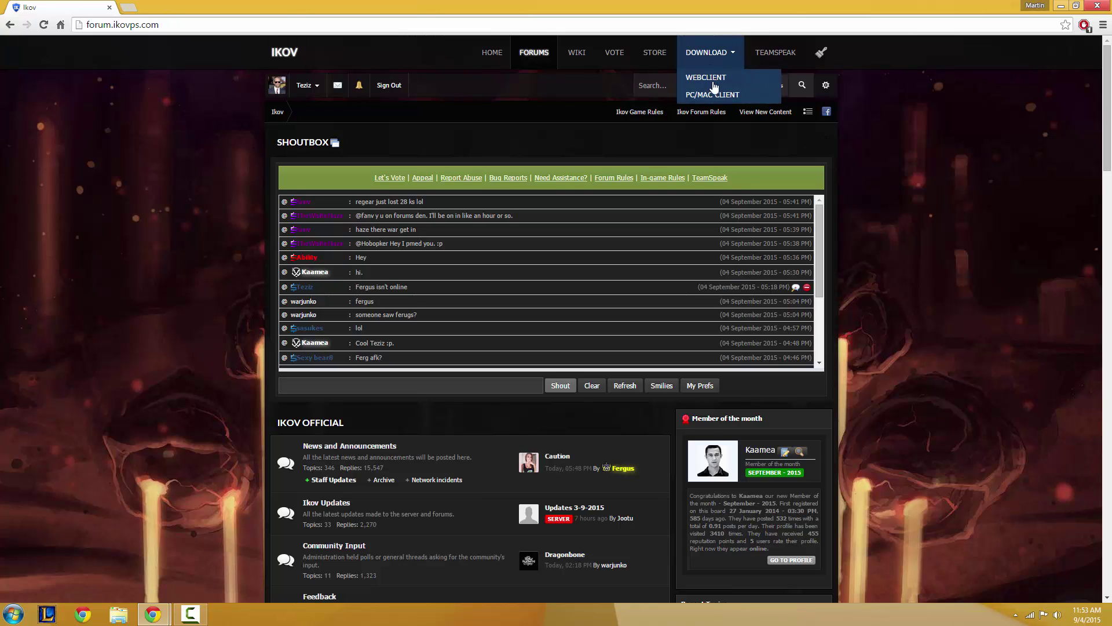
click(717, 95)
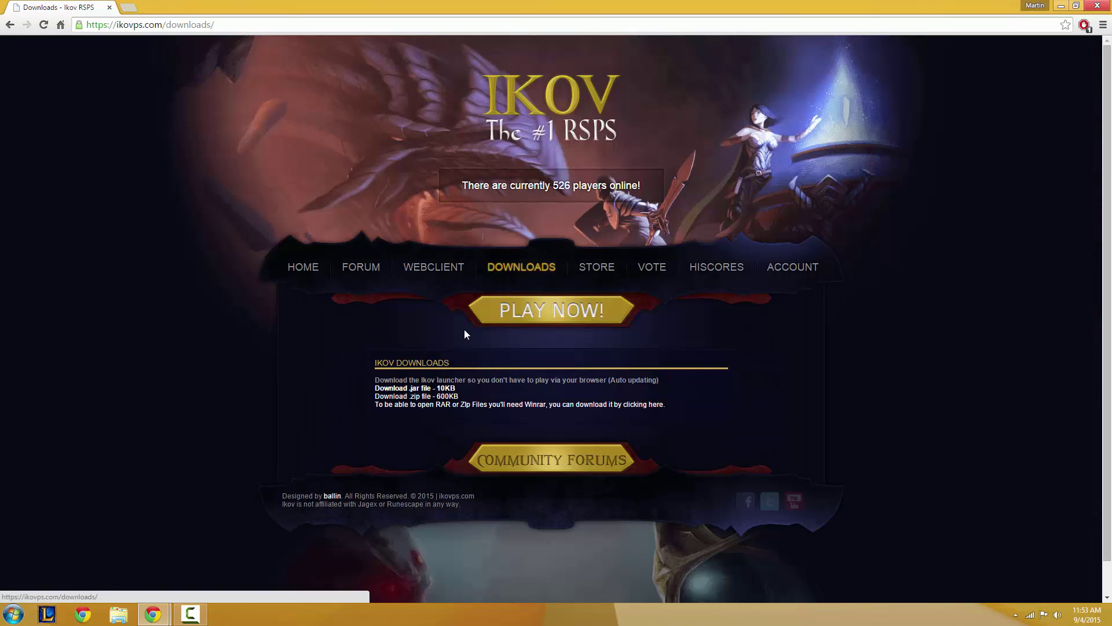
scroll(461, 345, down, 1)
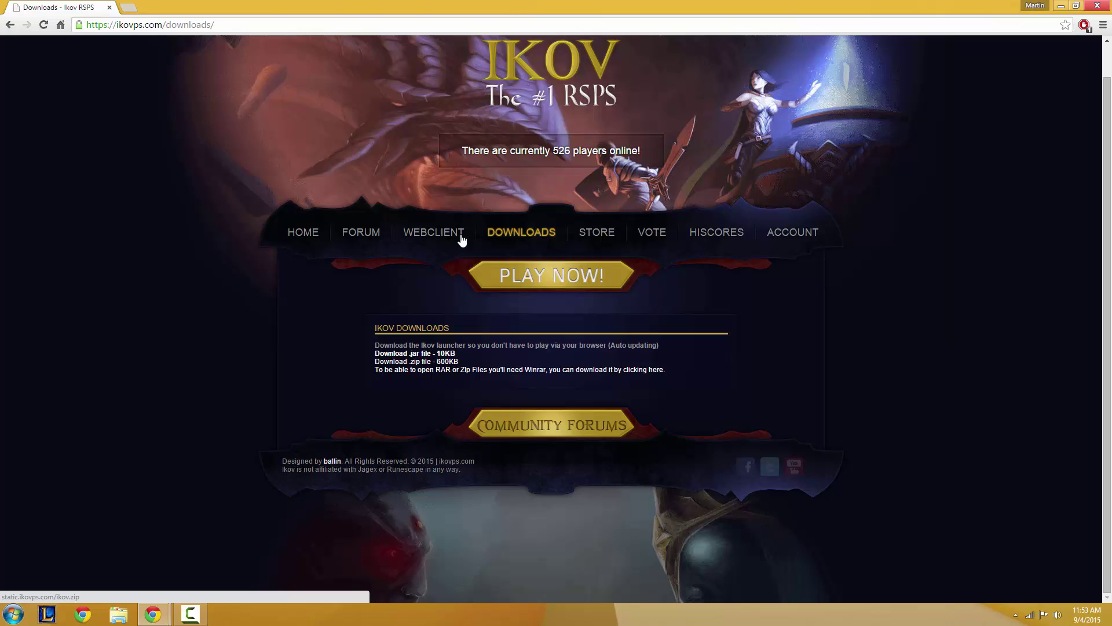
Place Chrome beside the opened desktop client folder and download the Ikov launcher .zip file
mouse_move(504, 7)
mouse_down()
mouse_move(541, 41)
mouse_move(263, 68)
mouse_up()
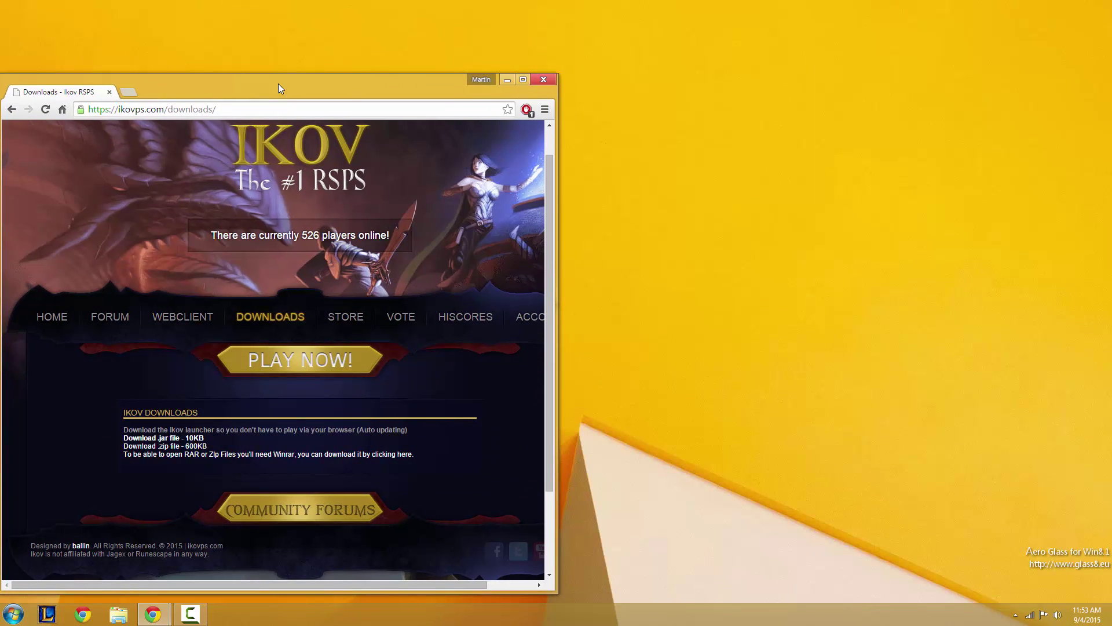
drag(549, 286, 625, 257)
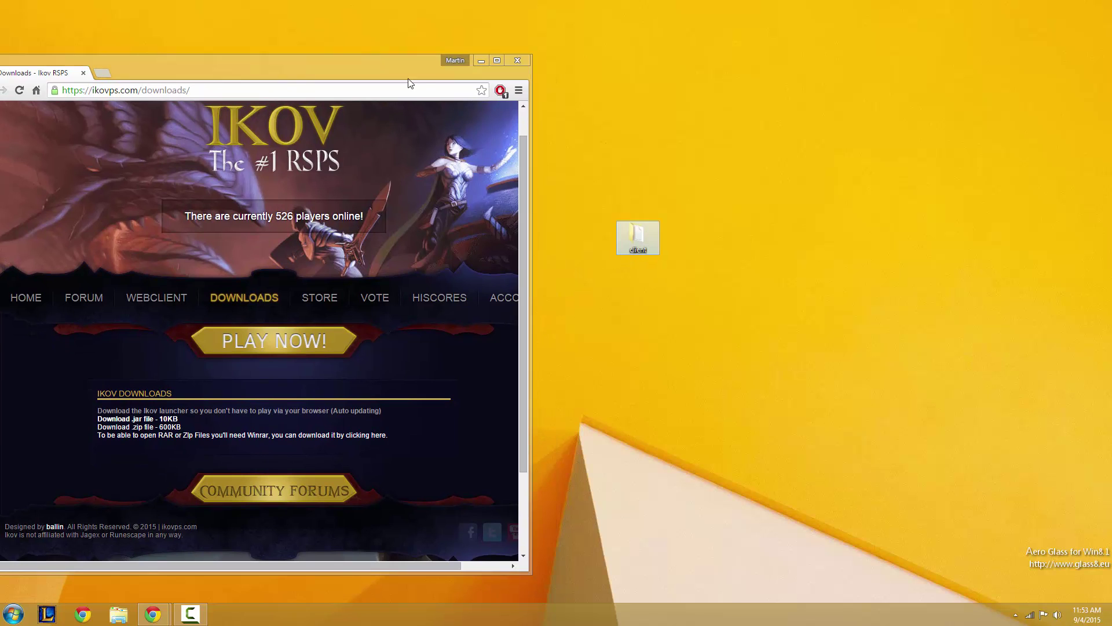
mouse_move(413, 61)
mouse_down()
mouse_move(463, 57)
mouse_move(453, 57)
mouse_up()
double_click(640, 237)
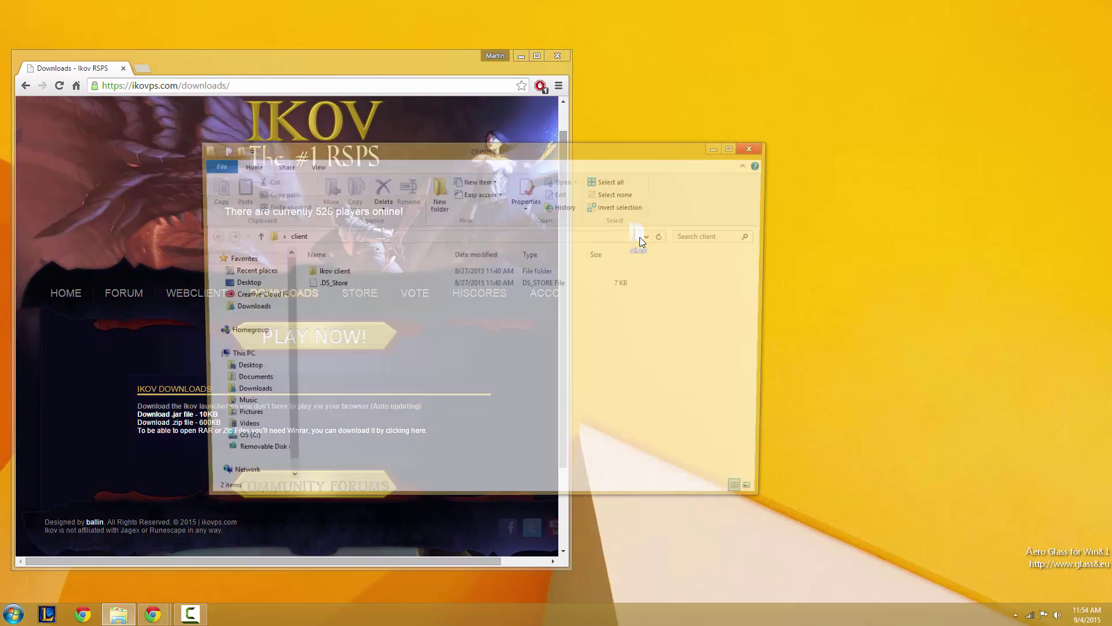
mouse_move(479, 146)
mouse_down()
mouse_move(631, 143)
mouse_move(682, 129)
mouse_up()
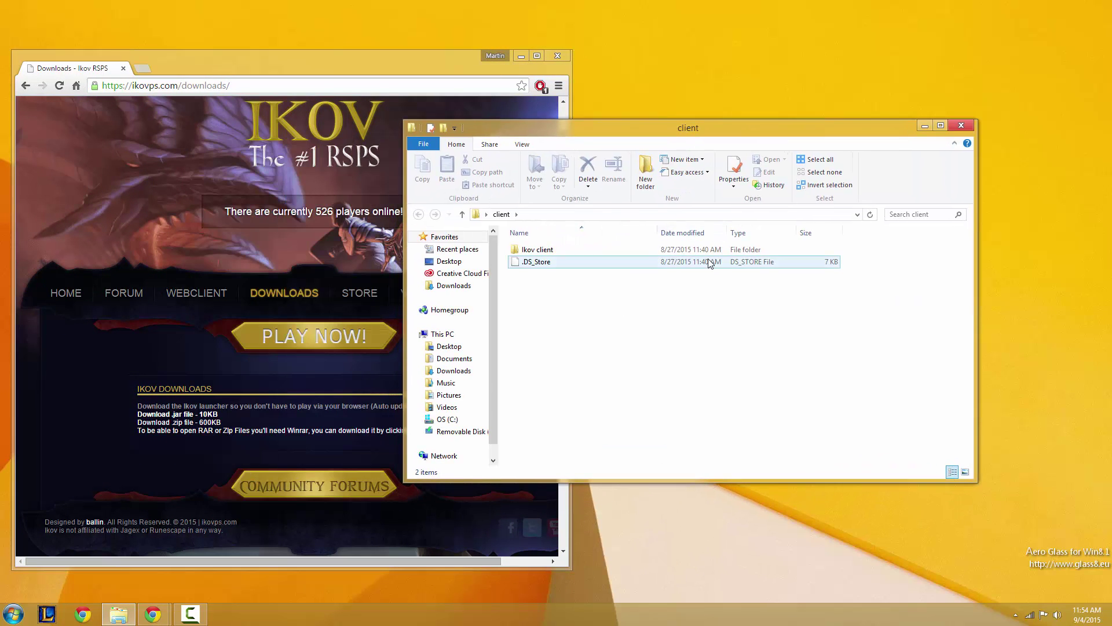
drag(829, 128, 921, 120)
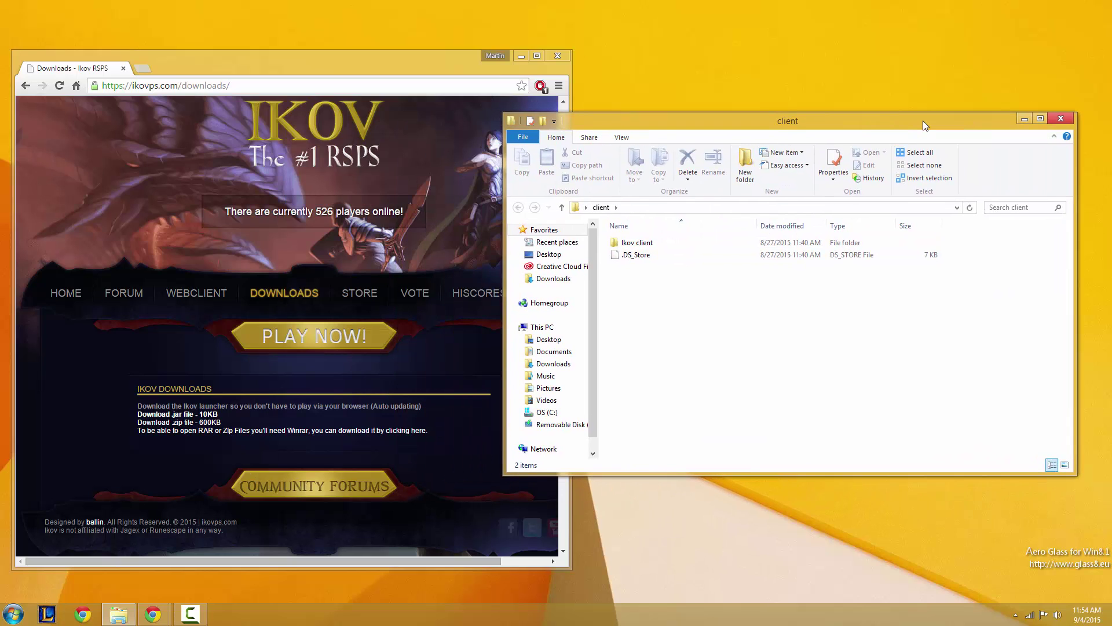
click(452, 286)
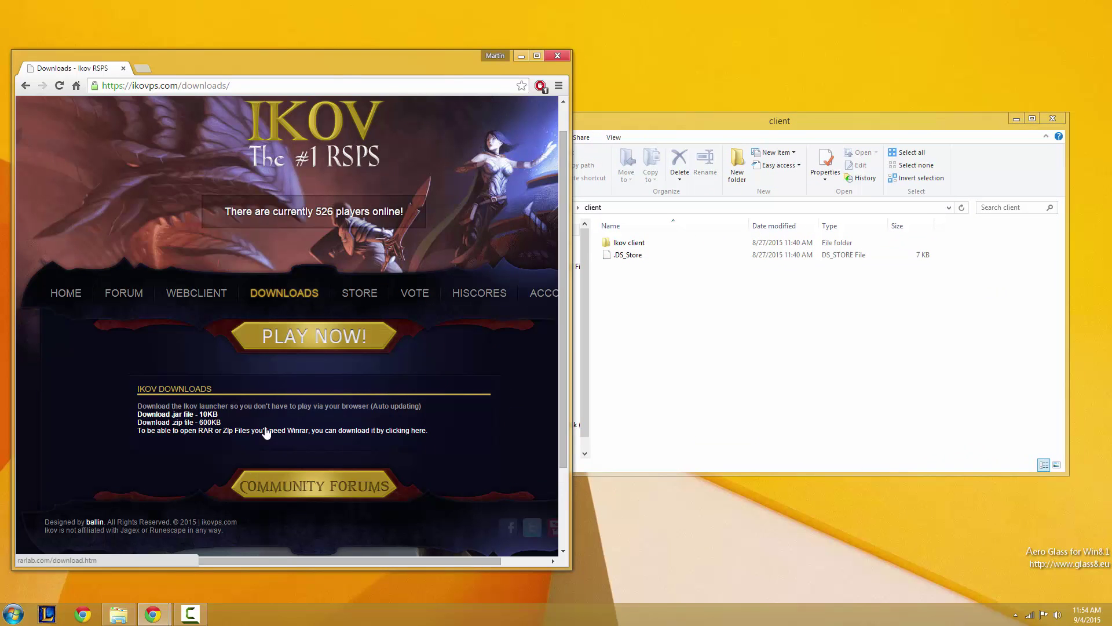
click(196, 424)
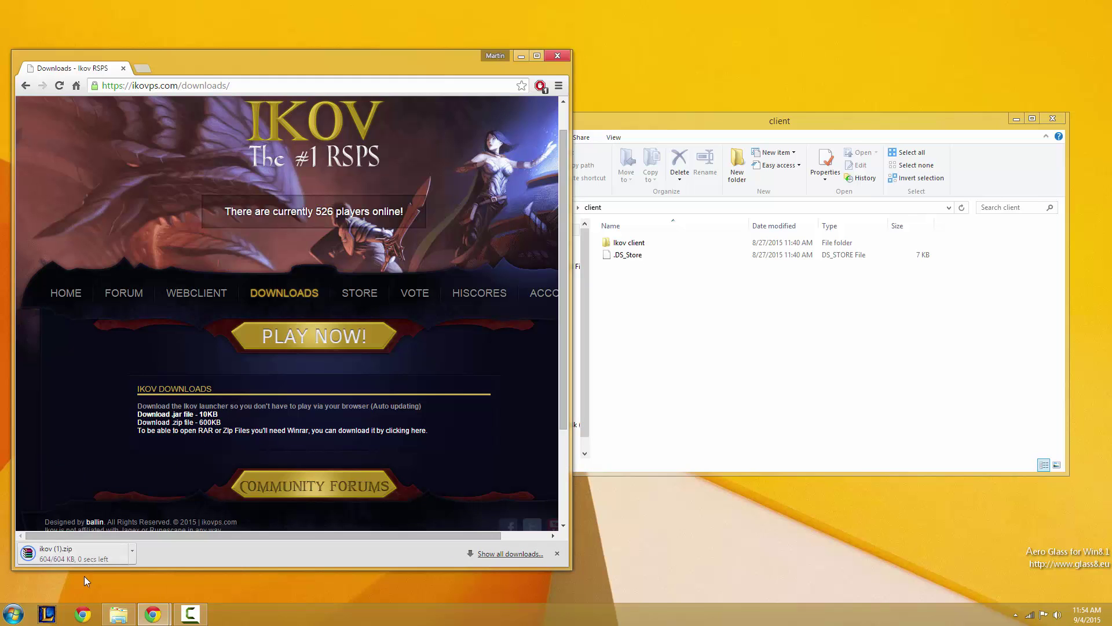
click(57, 553)
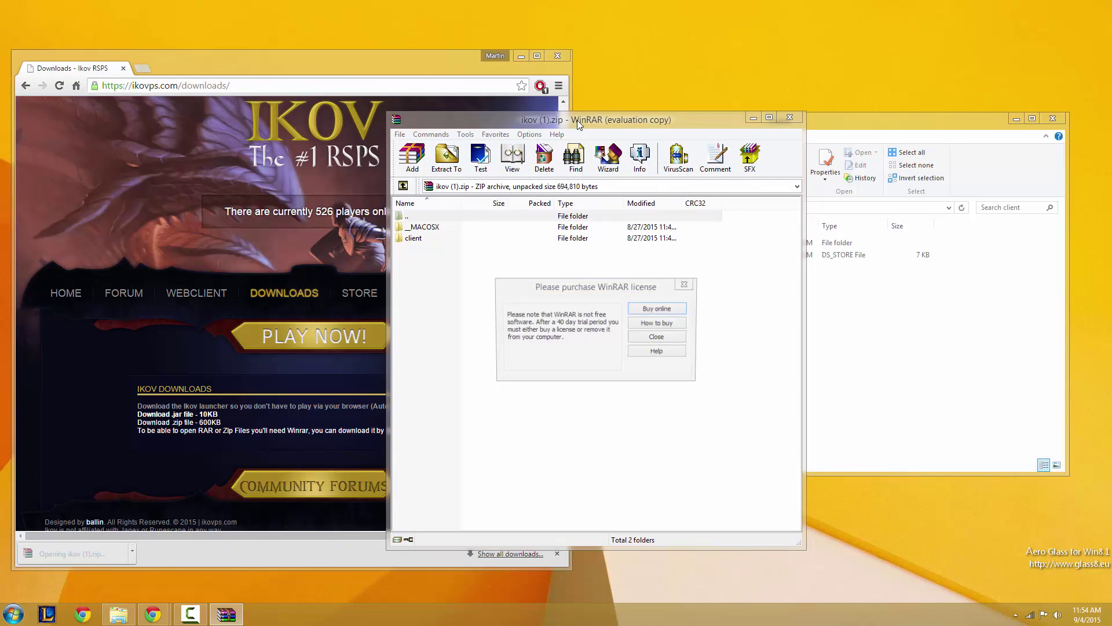
click(656, 336)
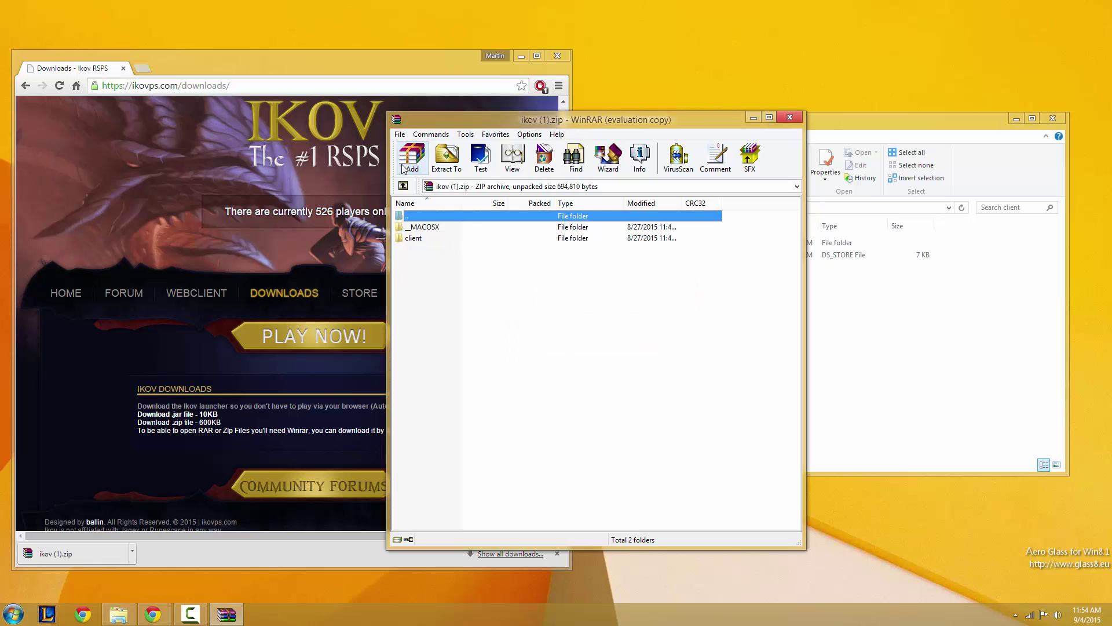
click(445, 158)
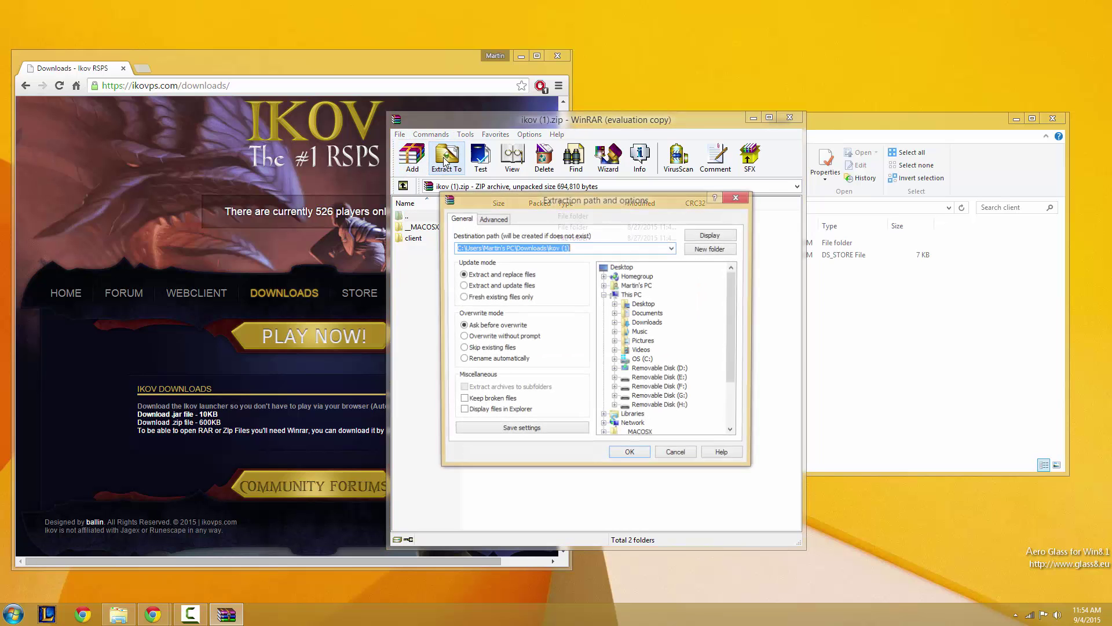
click(619, 267)
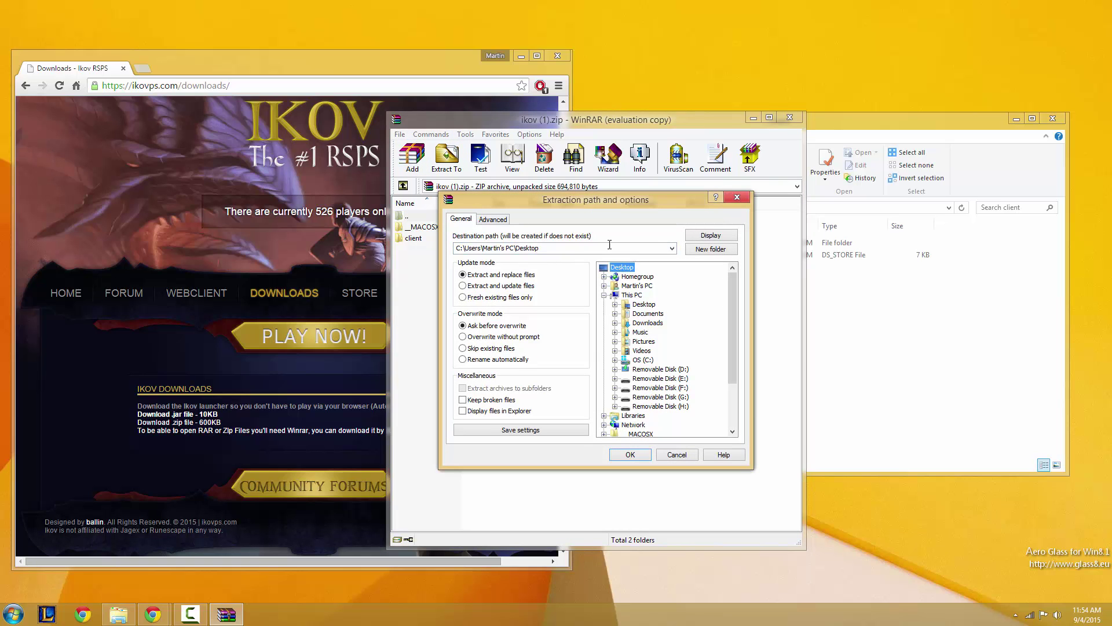
click(737, 199)
click(788, 120)
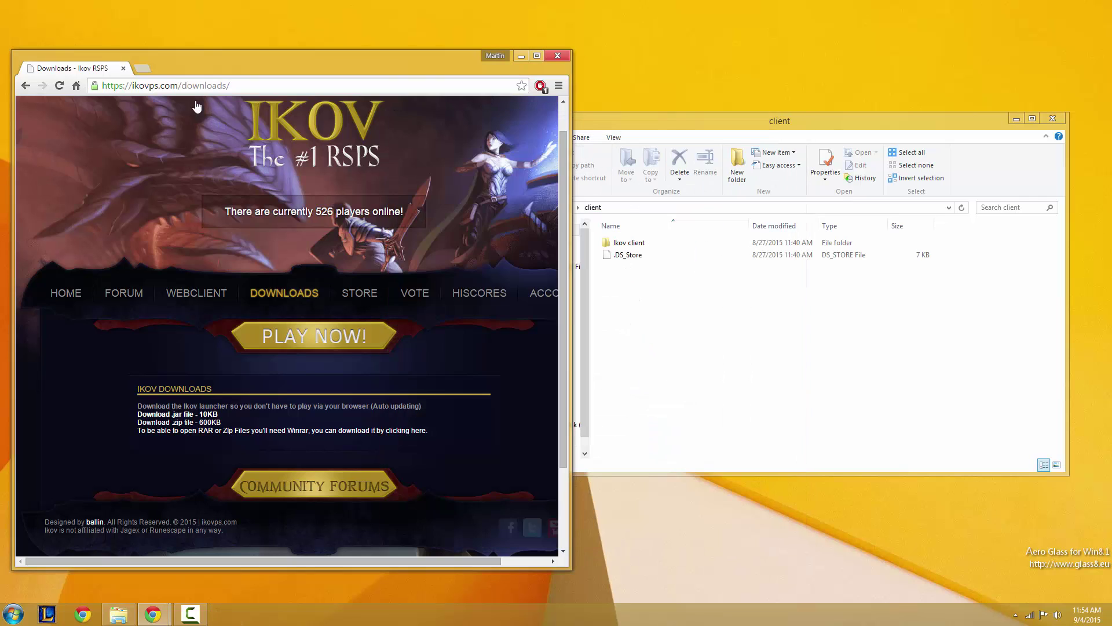
Search for winrar in a new tab and open the RARLAB WinRAR downloads page
click(145, 66)
text(winrar)
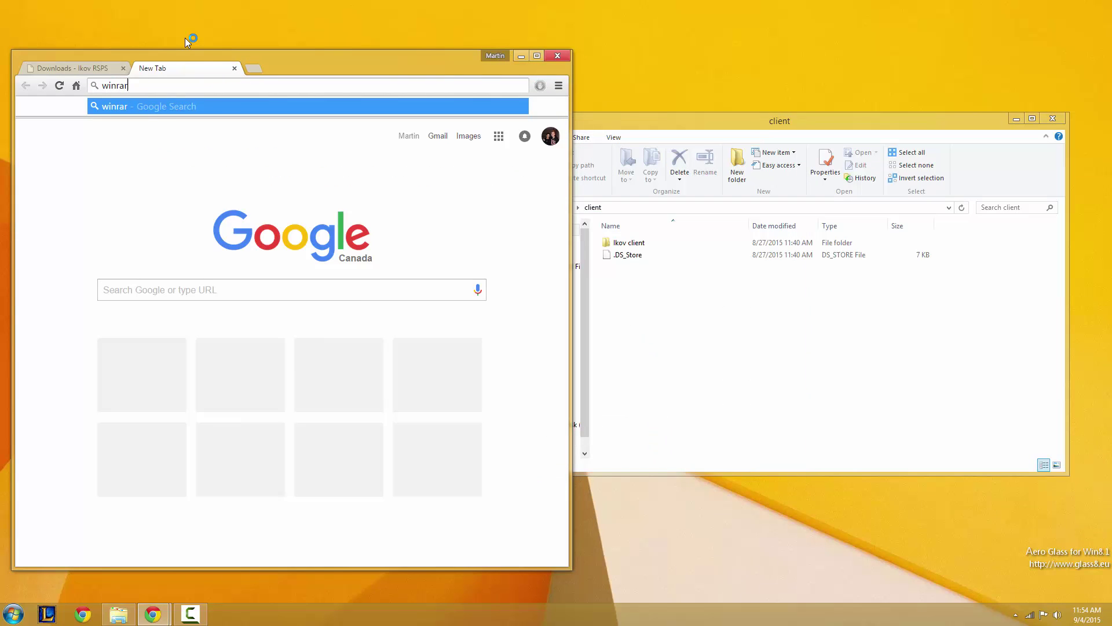
key(Return)
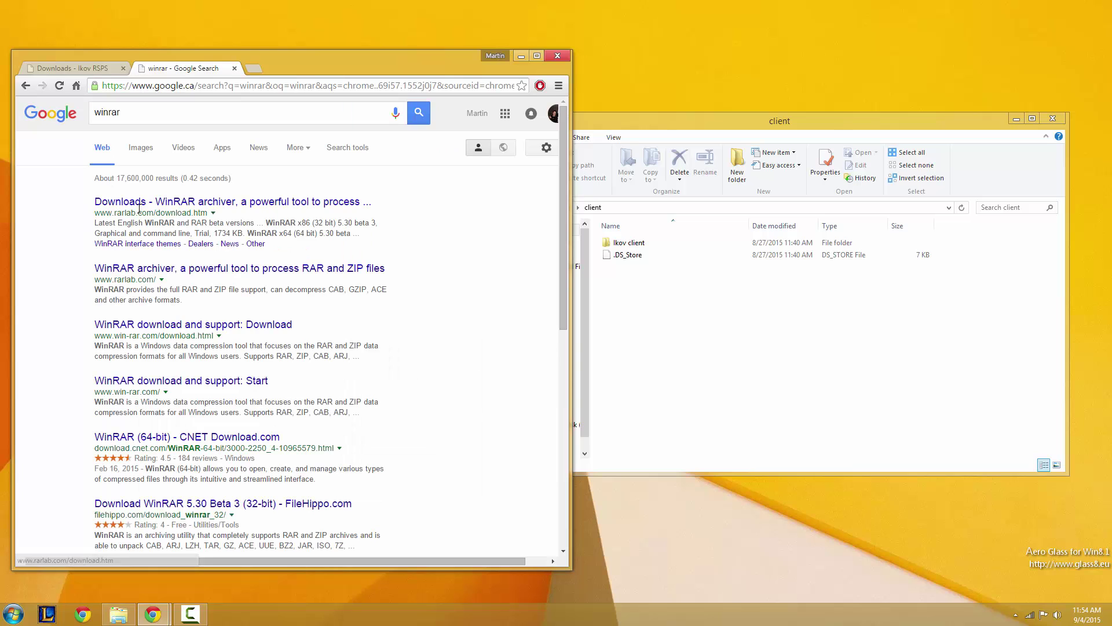
click(146, 206)
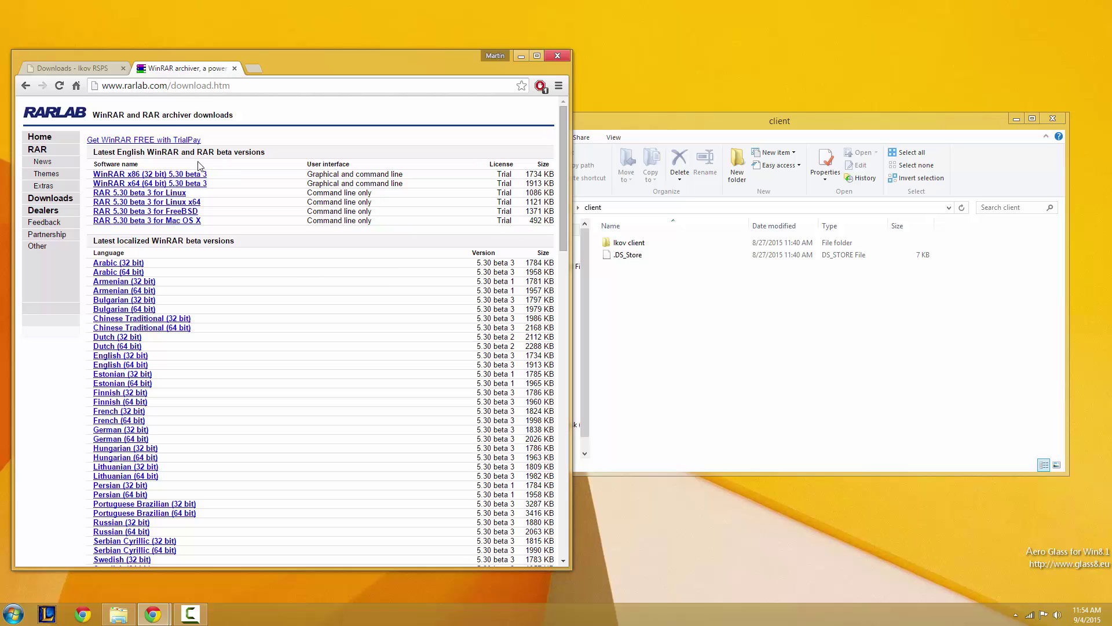
scroll(170, 221, down, 2)
scroll(169, 274, up, 1)
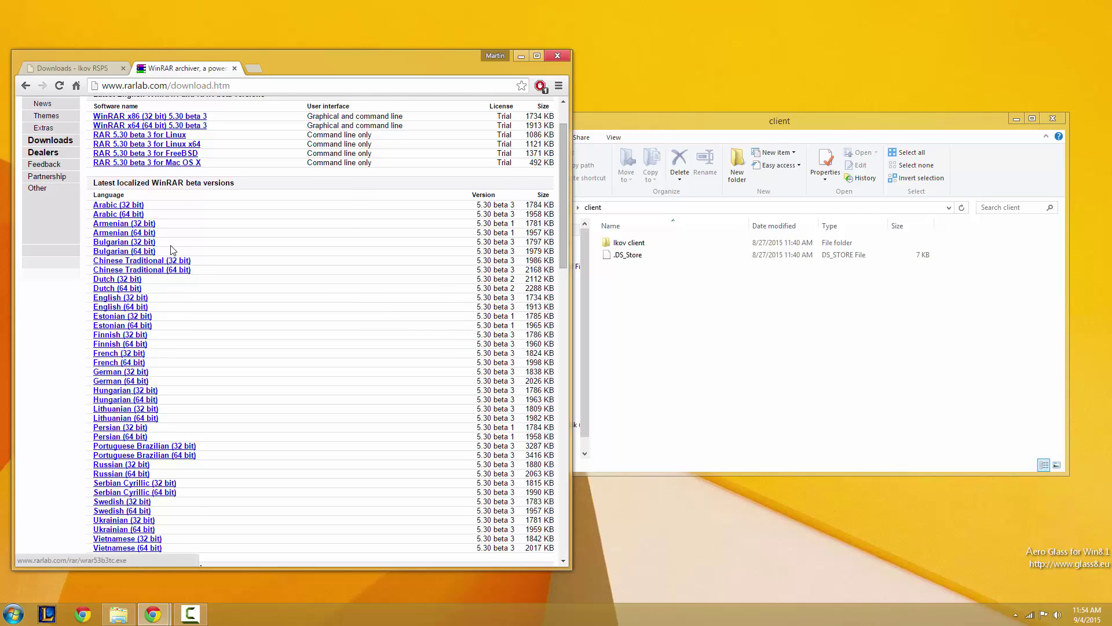
scroll(171, 250, up, 2)
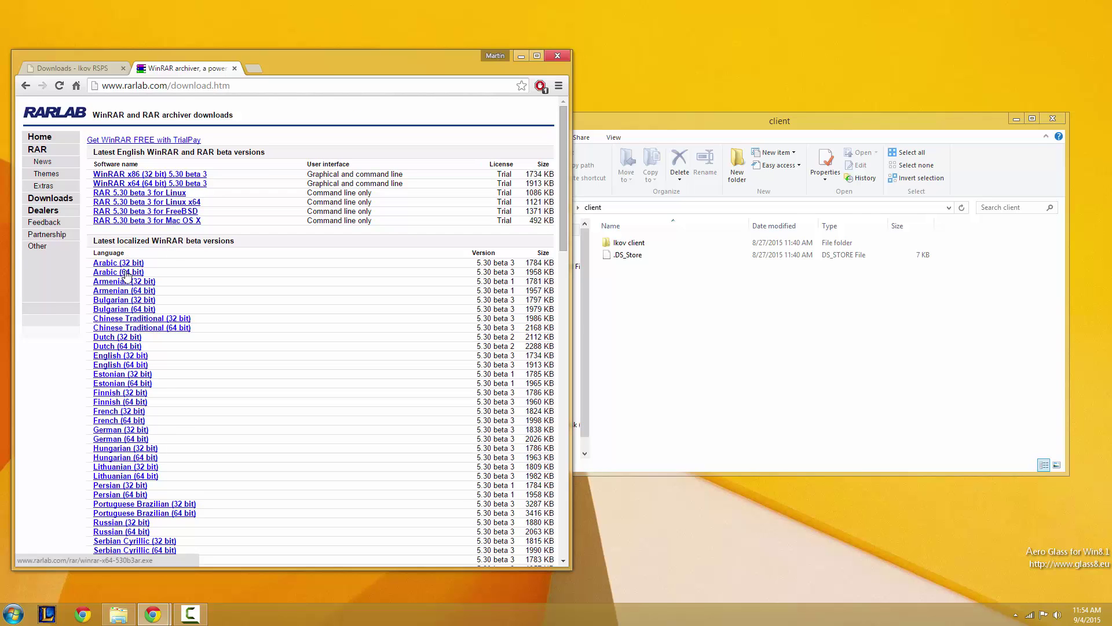
Close the RARLAB tab, bring the client folder window forward, and open the Ikov client folder
click(233, 68)
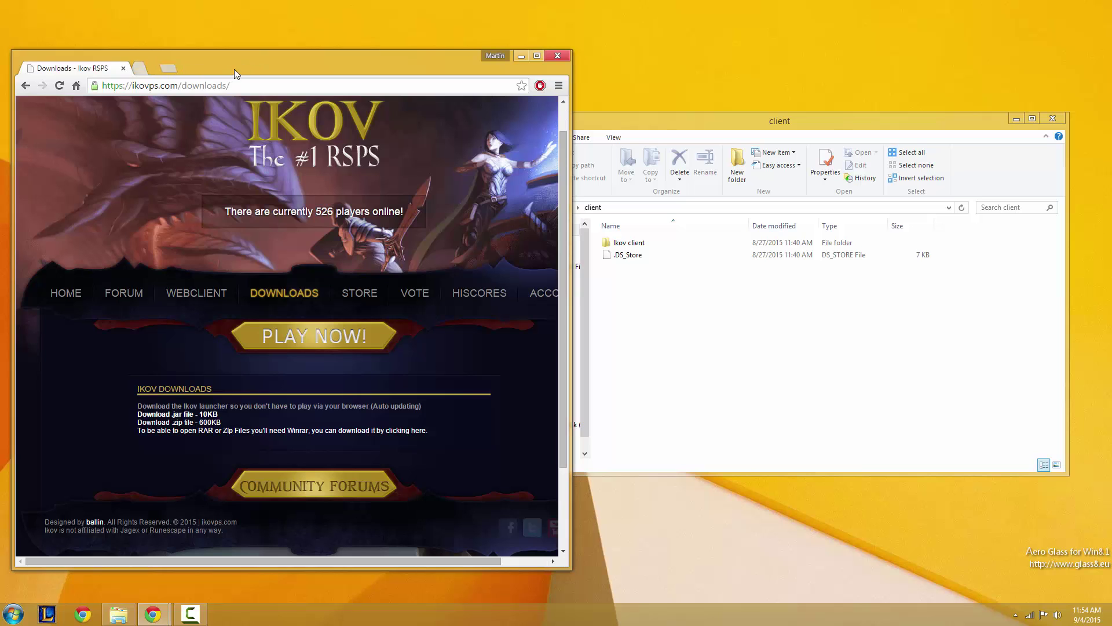
click(759, 278)
drag(729, 107, 721, 99)
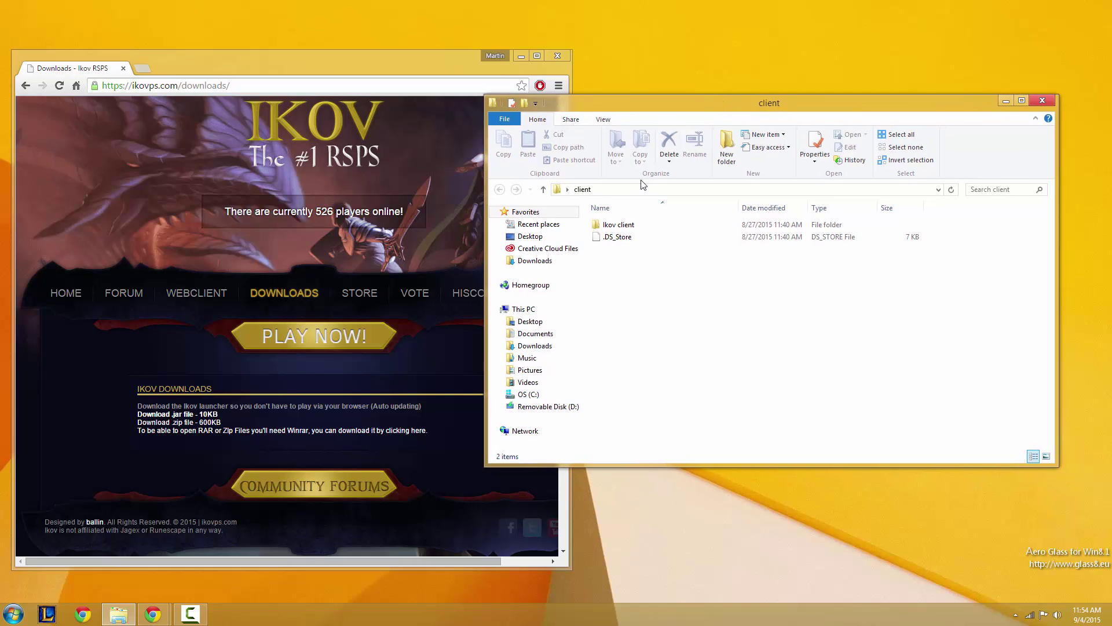
double_click(641, 224)
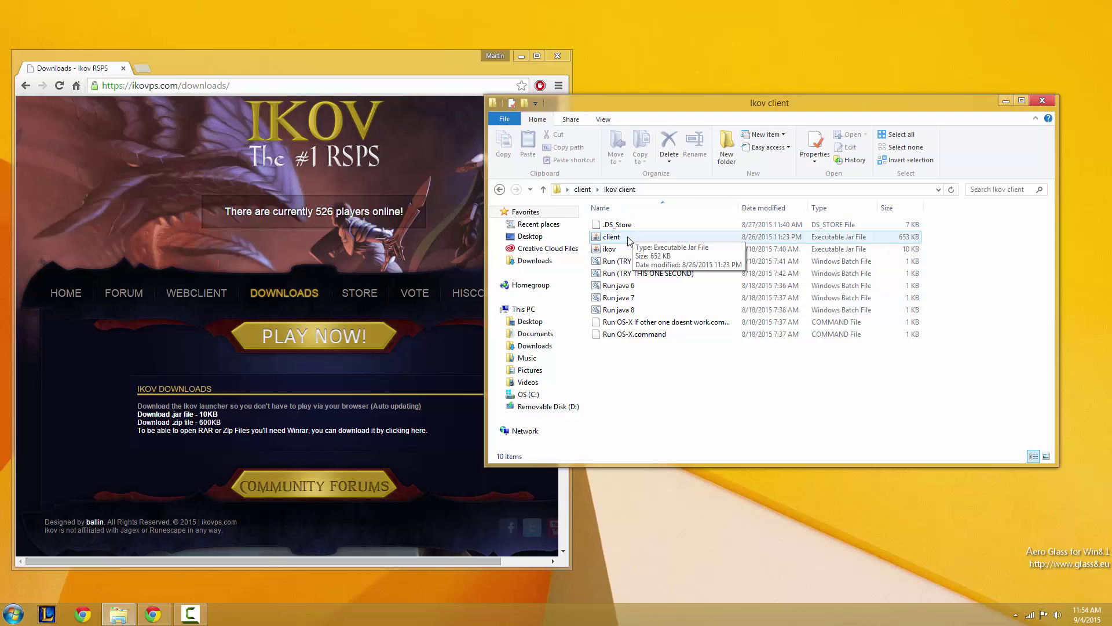
Launch client.jar and log into the Ikov game world
double_click(629, 241)
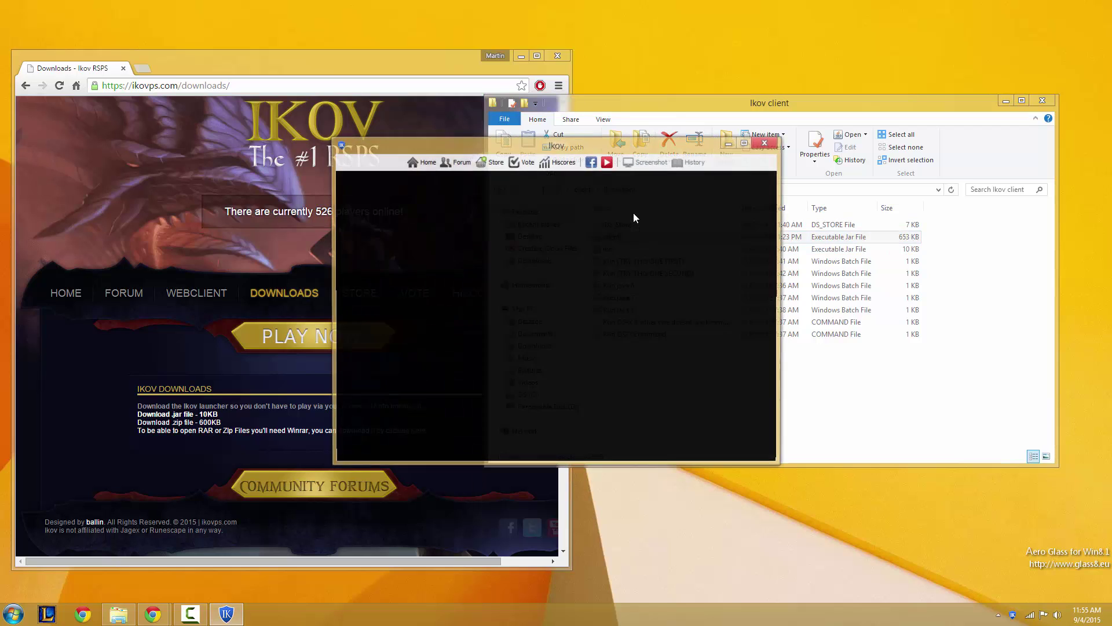
drag(592, 150, 633, 133)
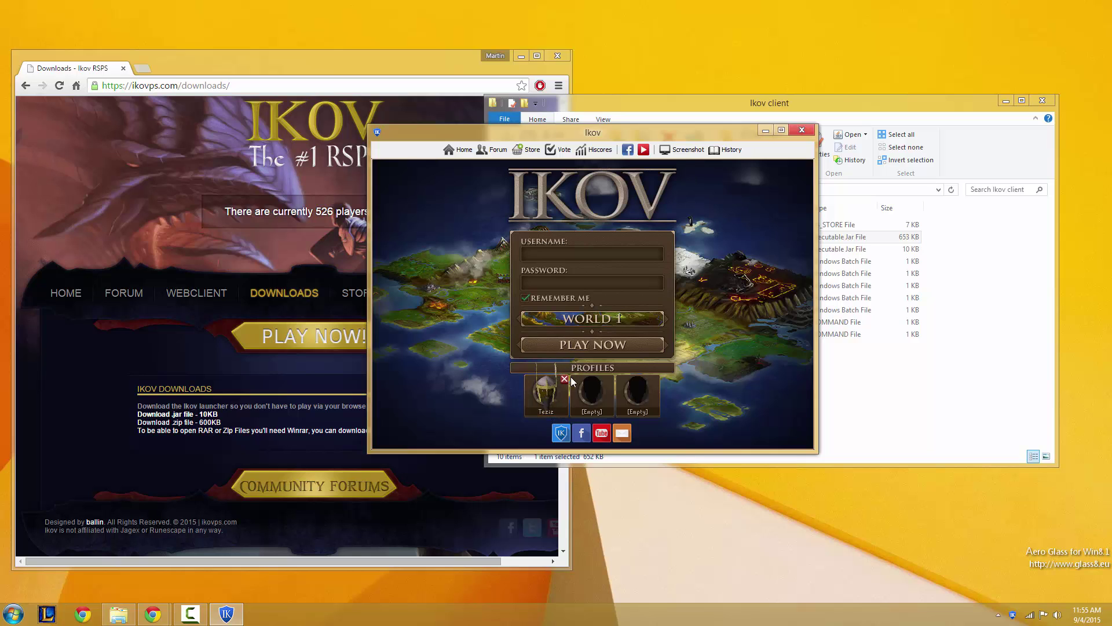
click(567, 345)
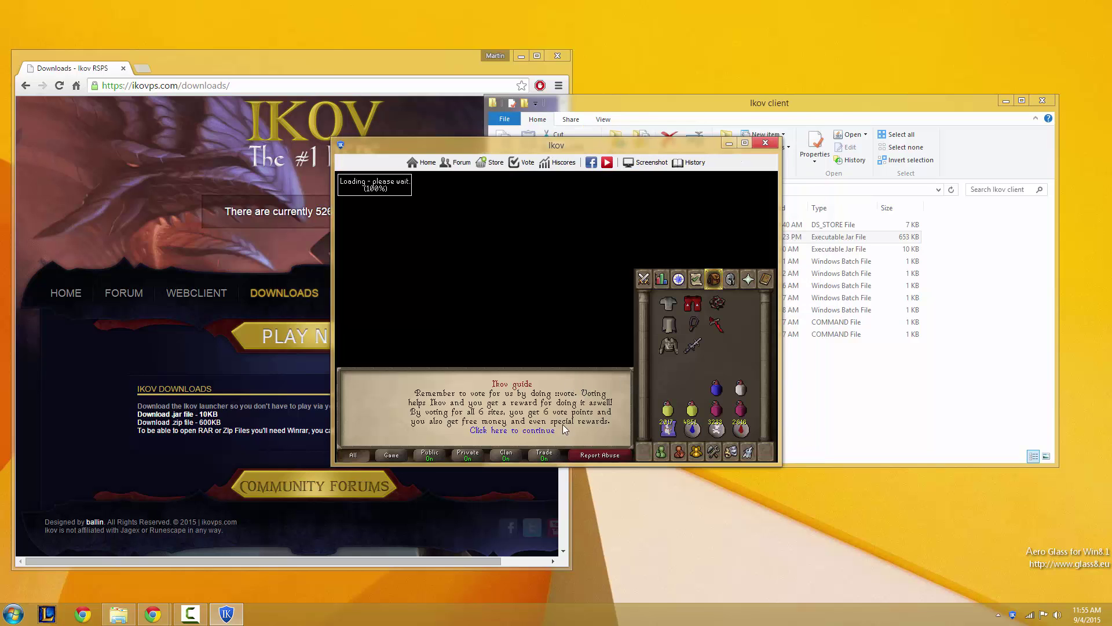
Exit the Ikov client via the logout tab and select the 'Run (TRY THIS ONE FIRST)' batch file
click(695, 451)
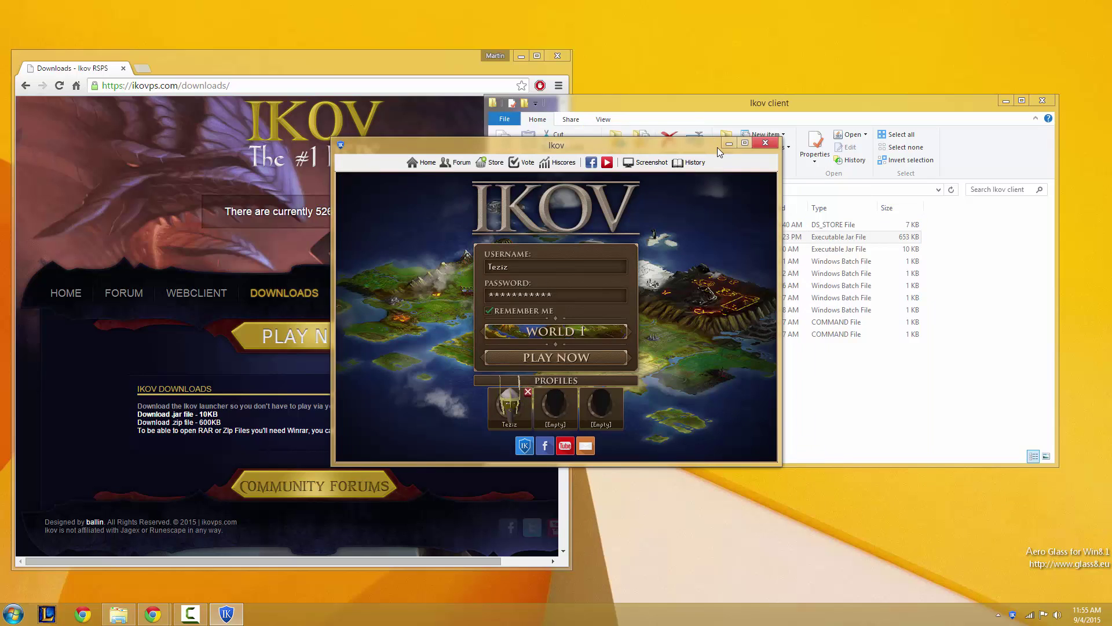
click(766, 144)
click(541, 320)
click(643, 261)
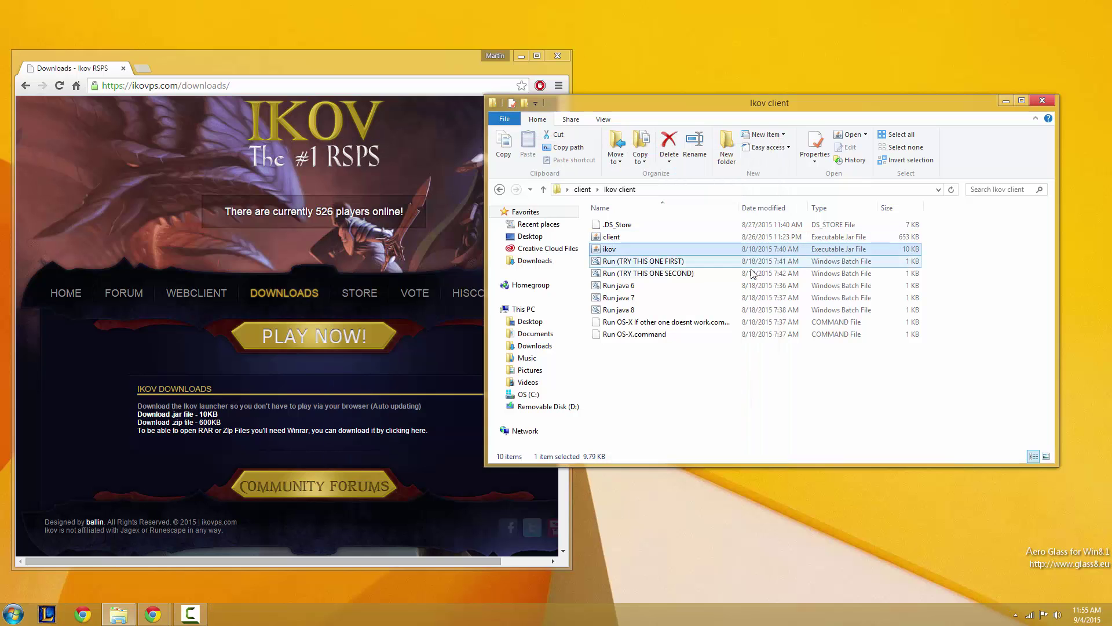
Run 'Run (TRY THIS ONE FIRST)', check the hidden tray icons, then select 'Run (TRY THIS ONE SECOND)'
double_click(654, 263)
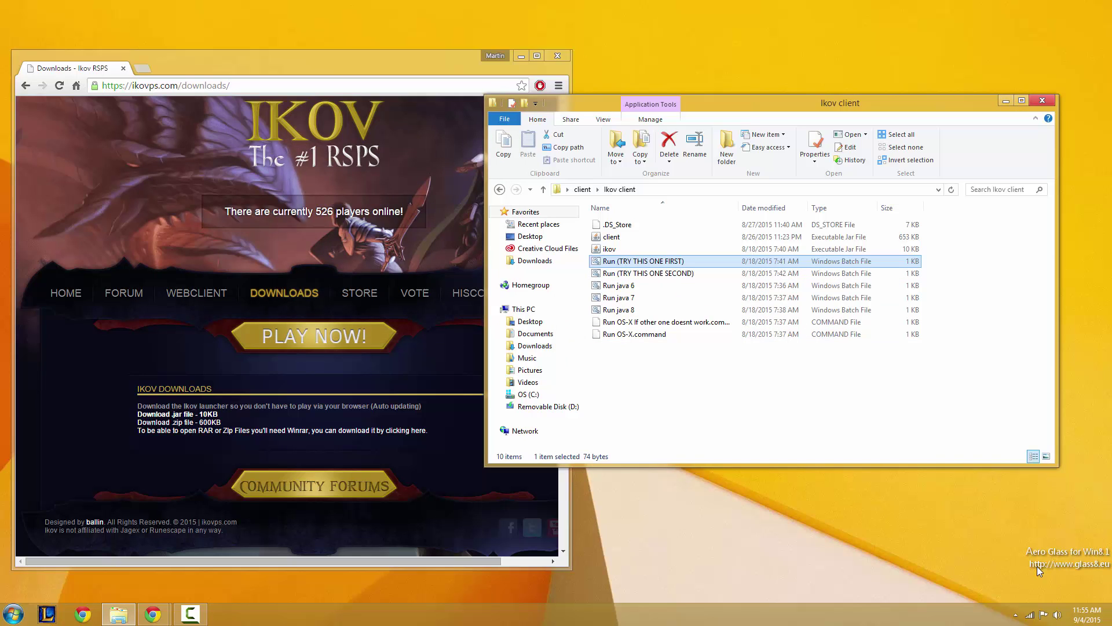
click(1014, 616)
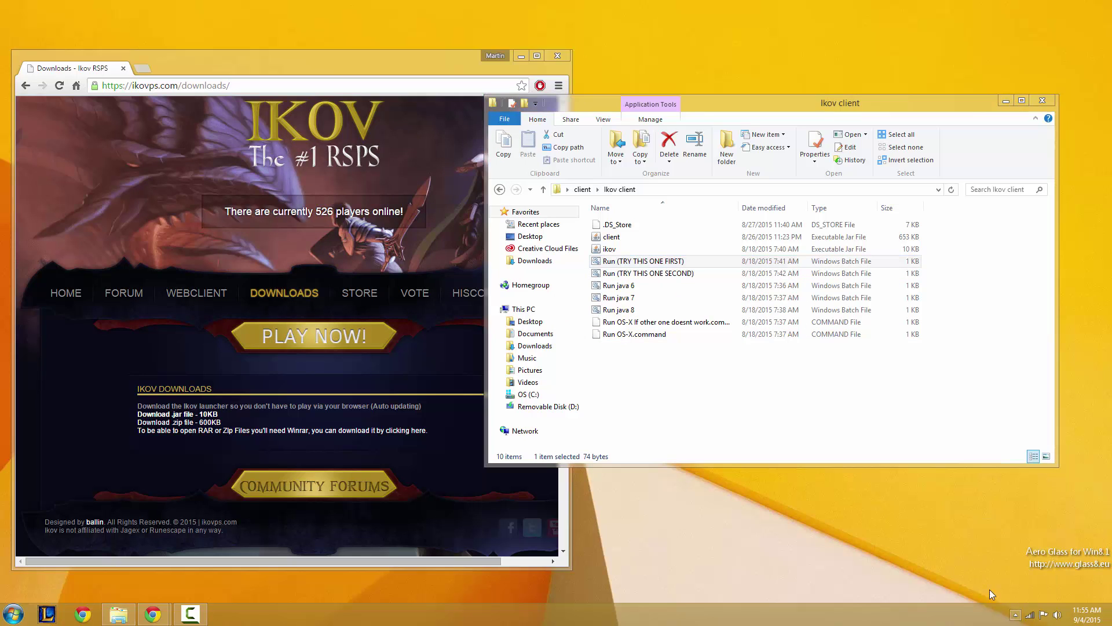
click(707, 382)
click(654, 273)
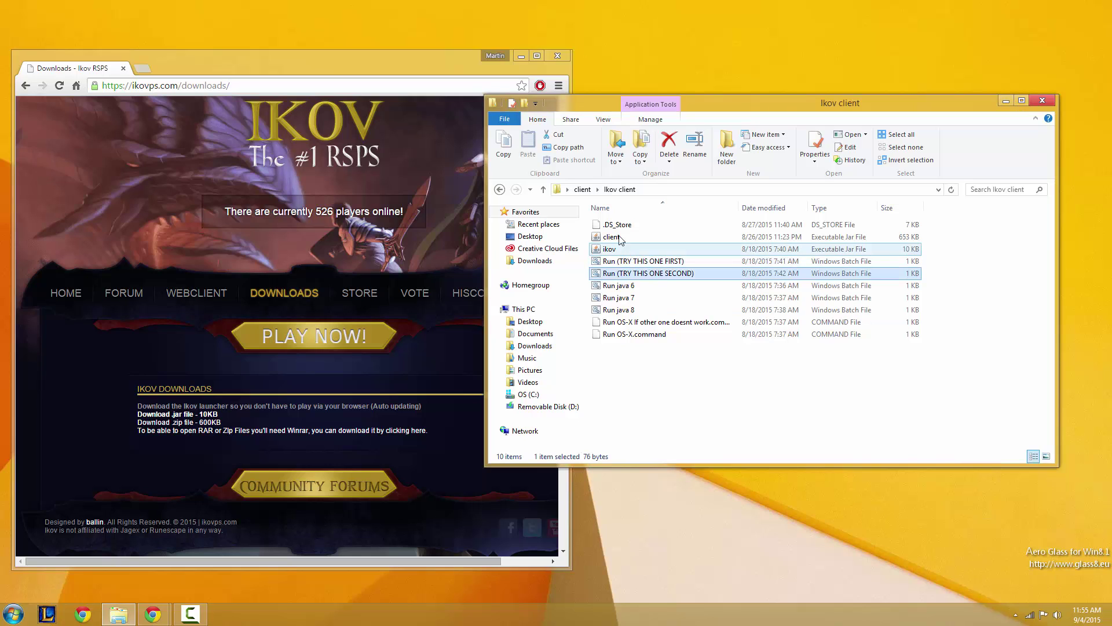
Launch 'Run (TRY THIS ONE SECOND)', minimize its command window, and reposition the Ikov game window
double_click(646, 274)
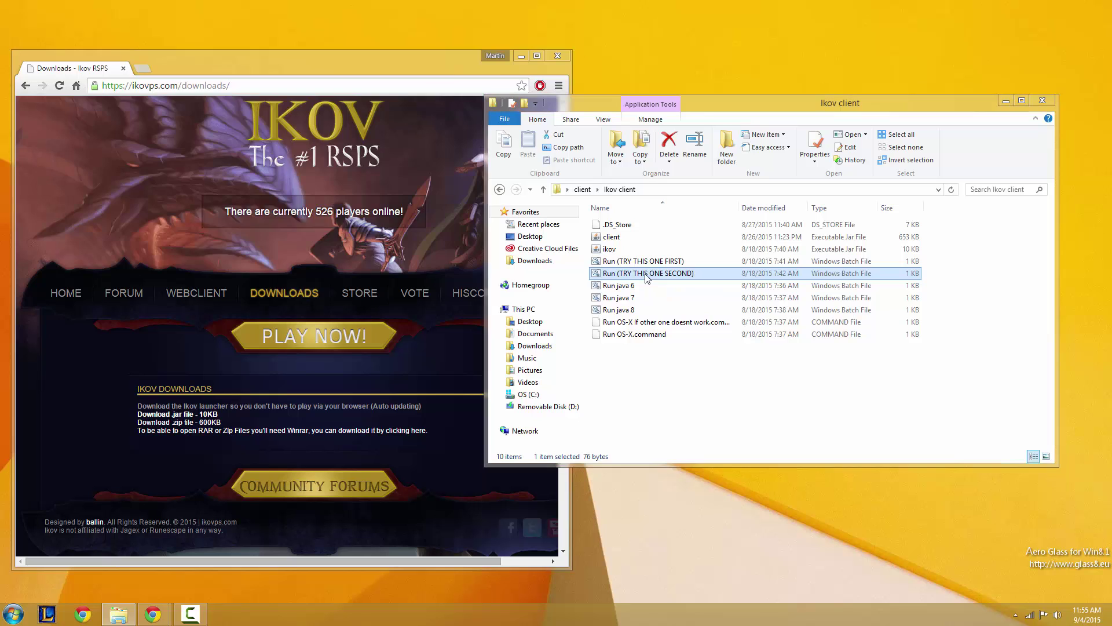
drag(226, 97, 223, 64)
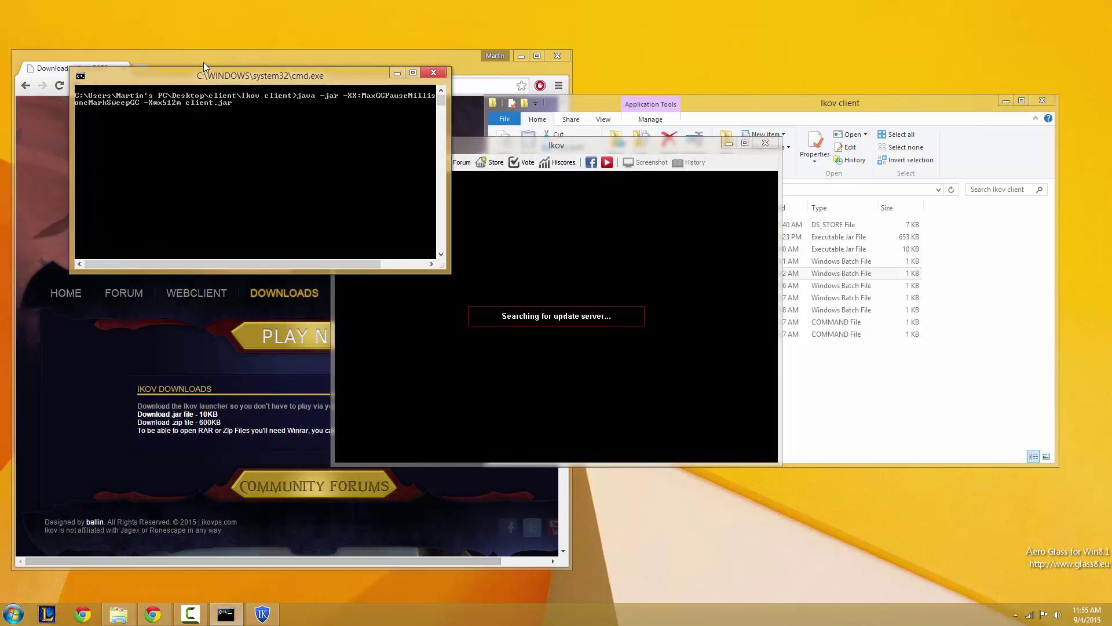
drag(291, 58, 253, 80)
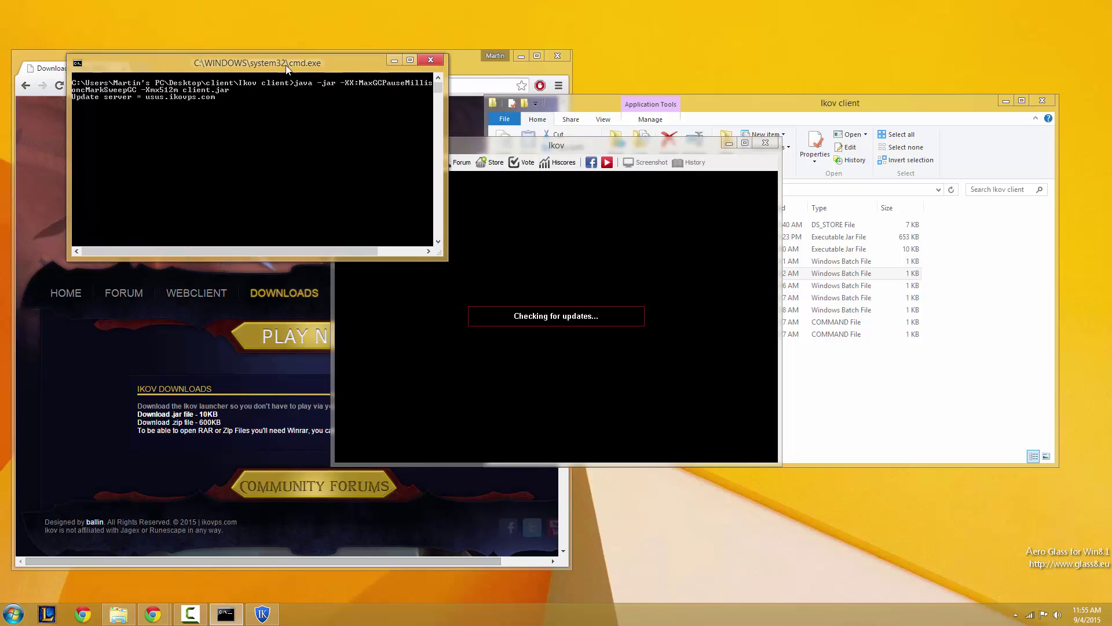
click(356, 79)
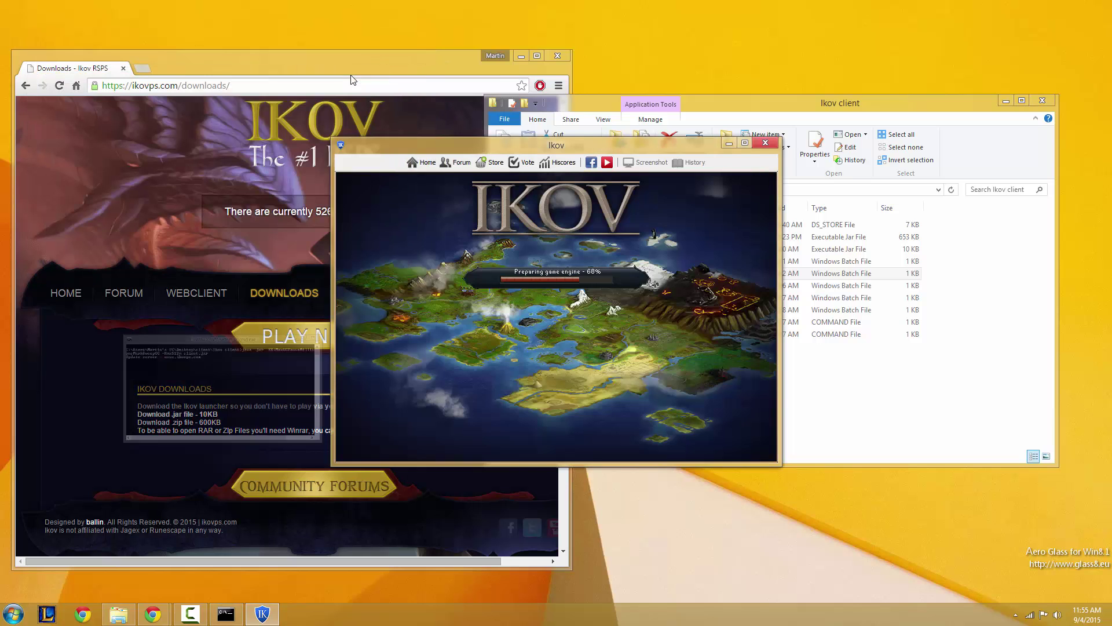
drag(575, 148, 585, 144)
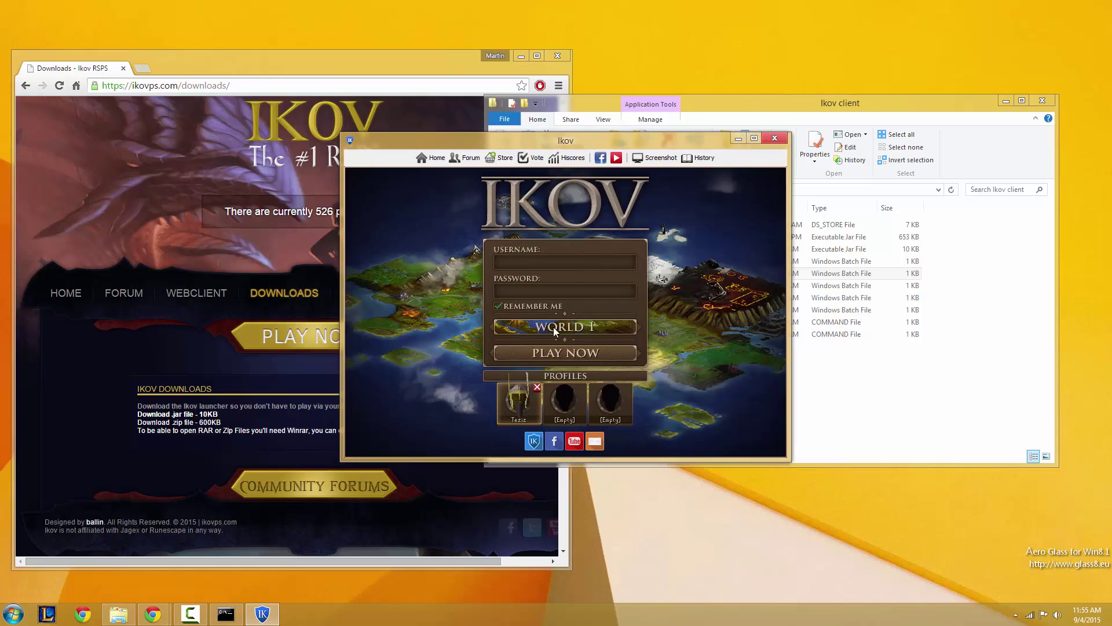
Log into the game world, walk the character into the crowd and swap inventory items
click(470, 325)
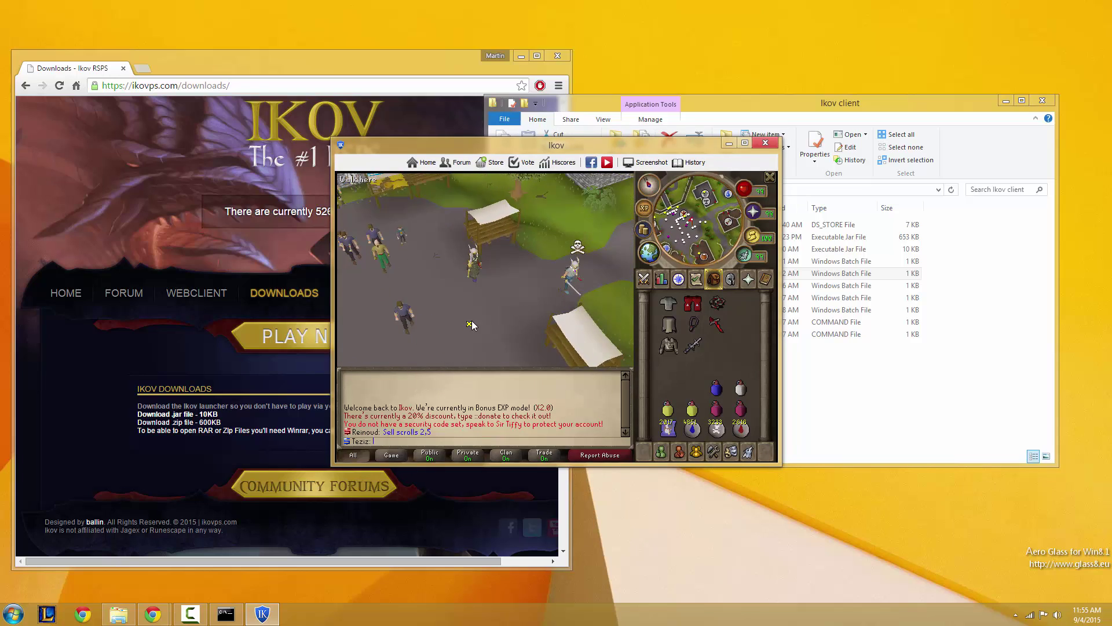
click(519, 244)
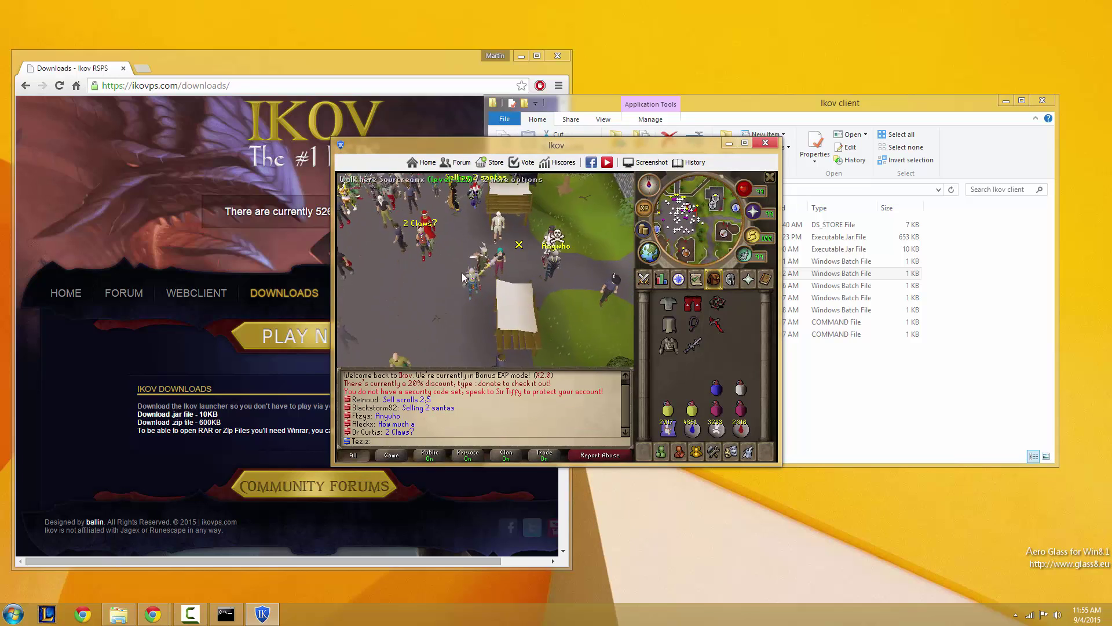
click(693, 303)
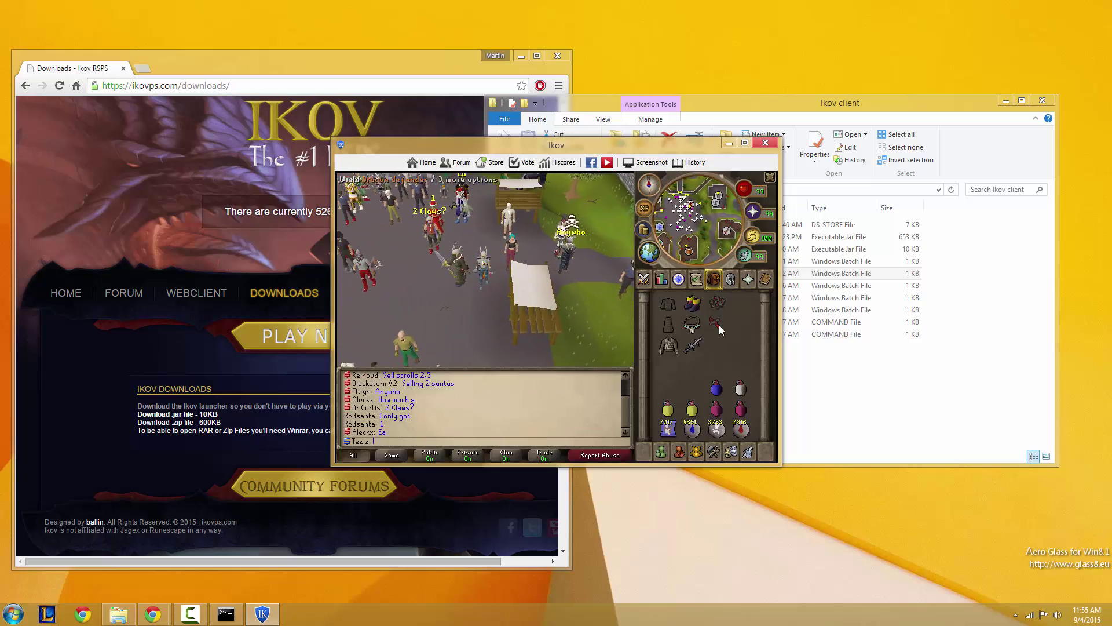
click(693, 302)
click(496, 302)
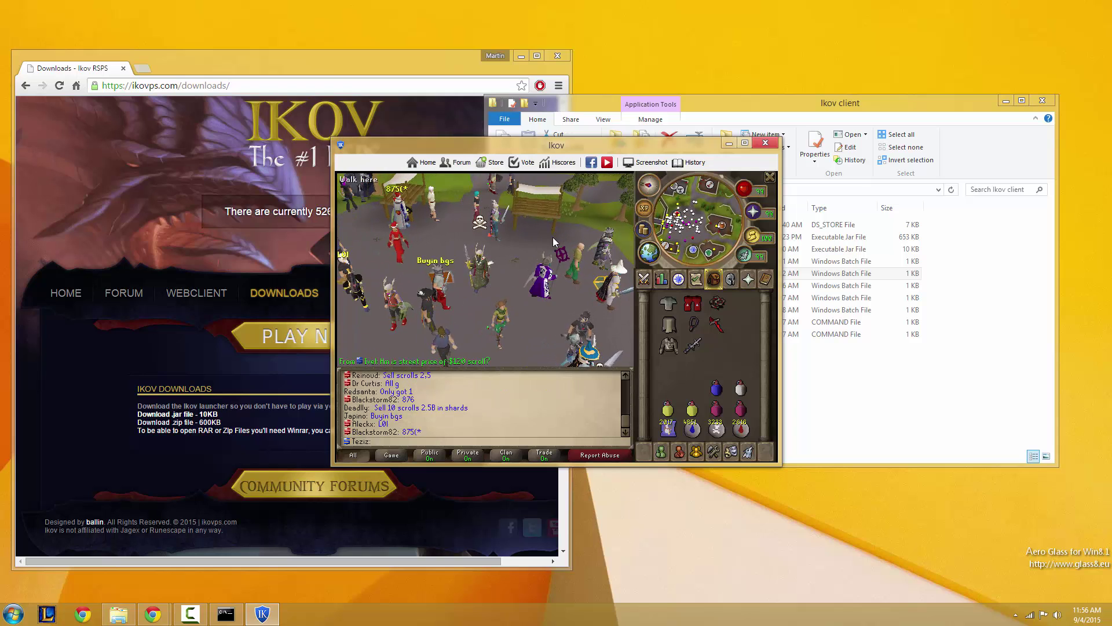
Reply to the private message, then log out and exit the Ikov client
key(Tab)
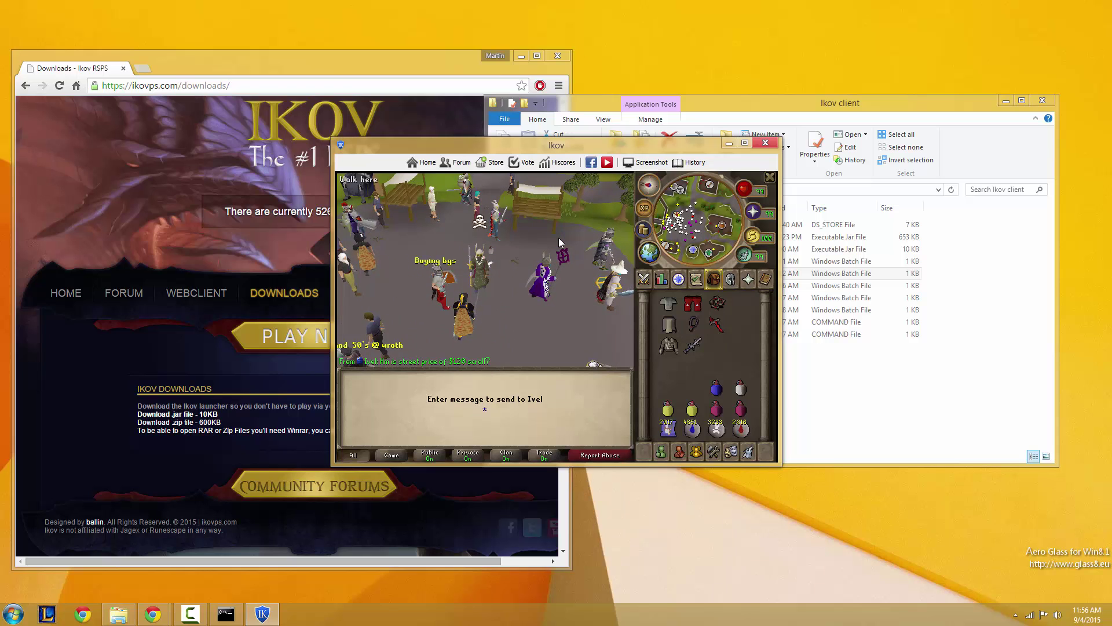
text(30)
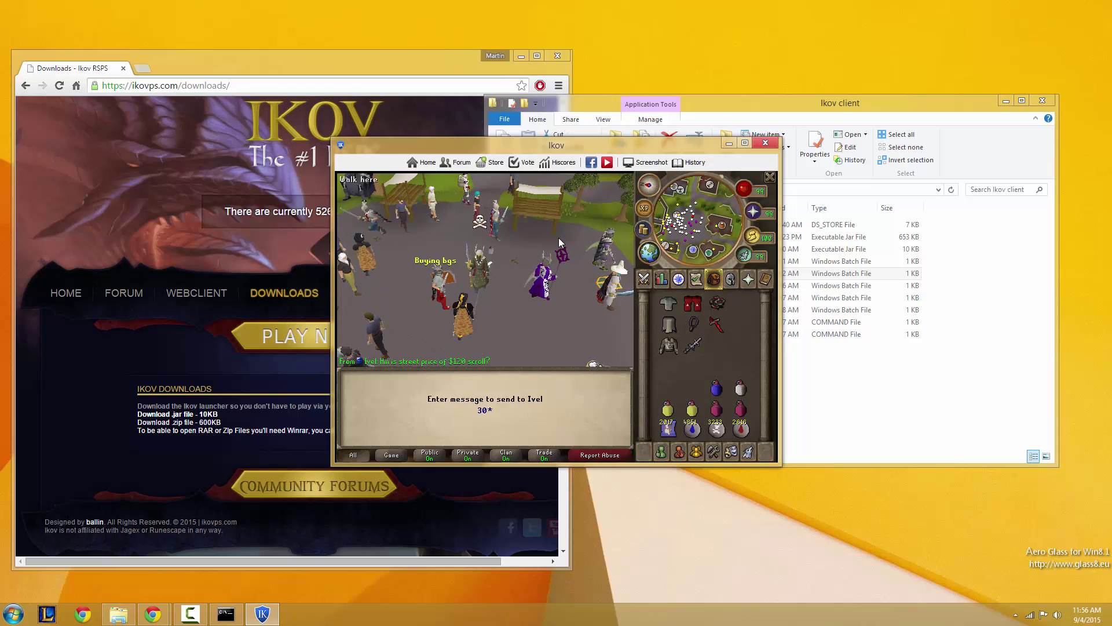
text(B or so)
key(Return)
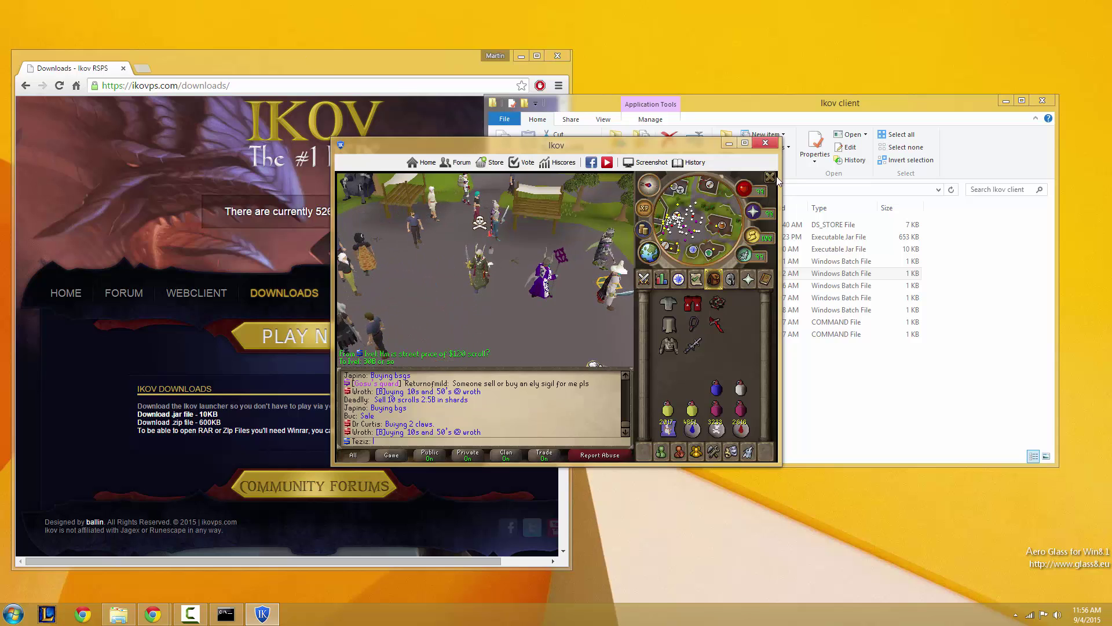
click(765, 451)
click(710, 392)
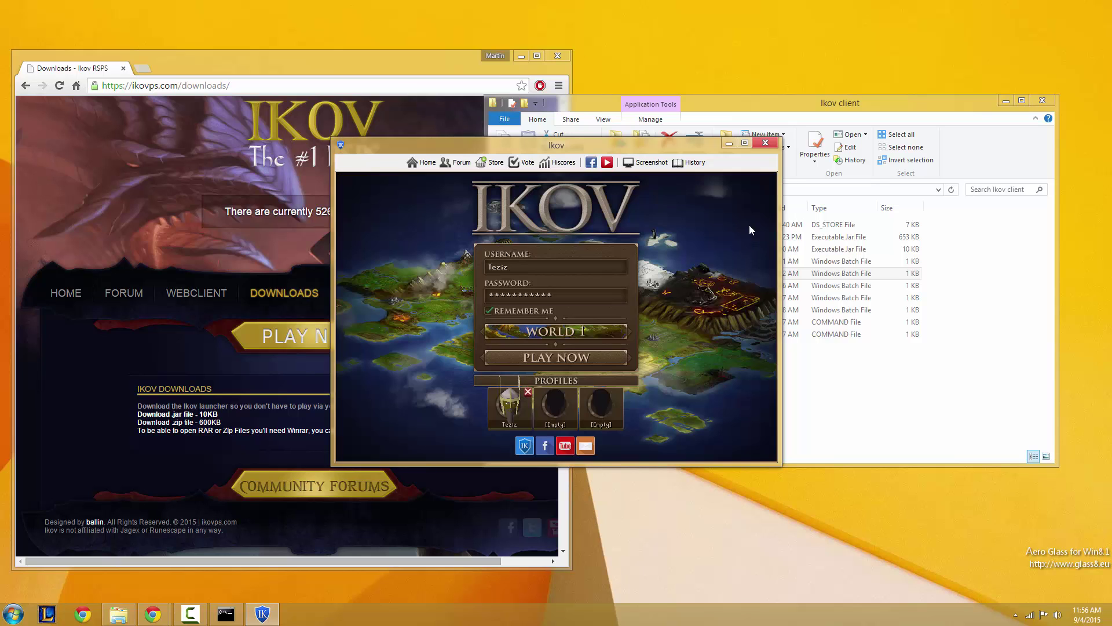
click(766, 144)
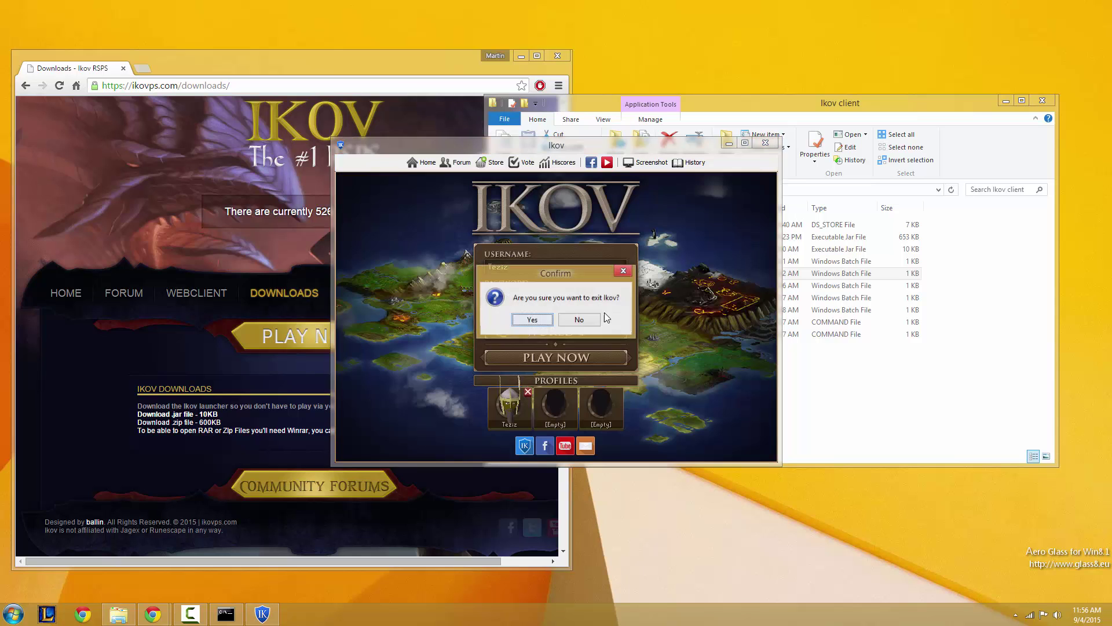
click(528, 320)
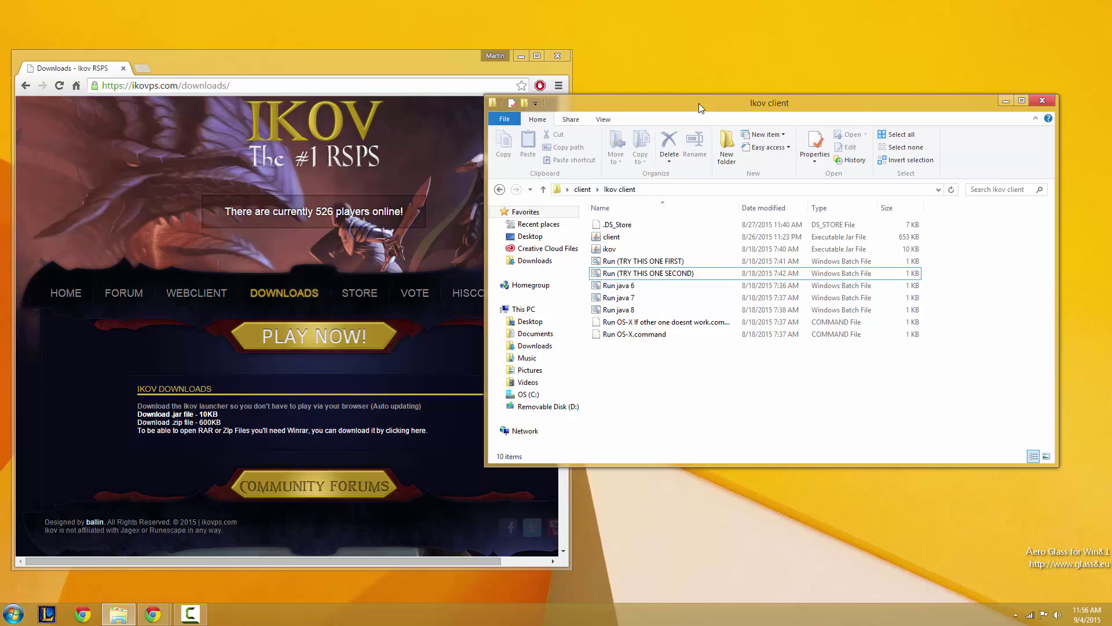
Shift the Ikov folder window and click through several files, including .DS_Store, then deselect them
drag(698, 103, 731, 89)
click(685, 259)
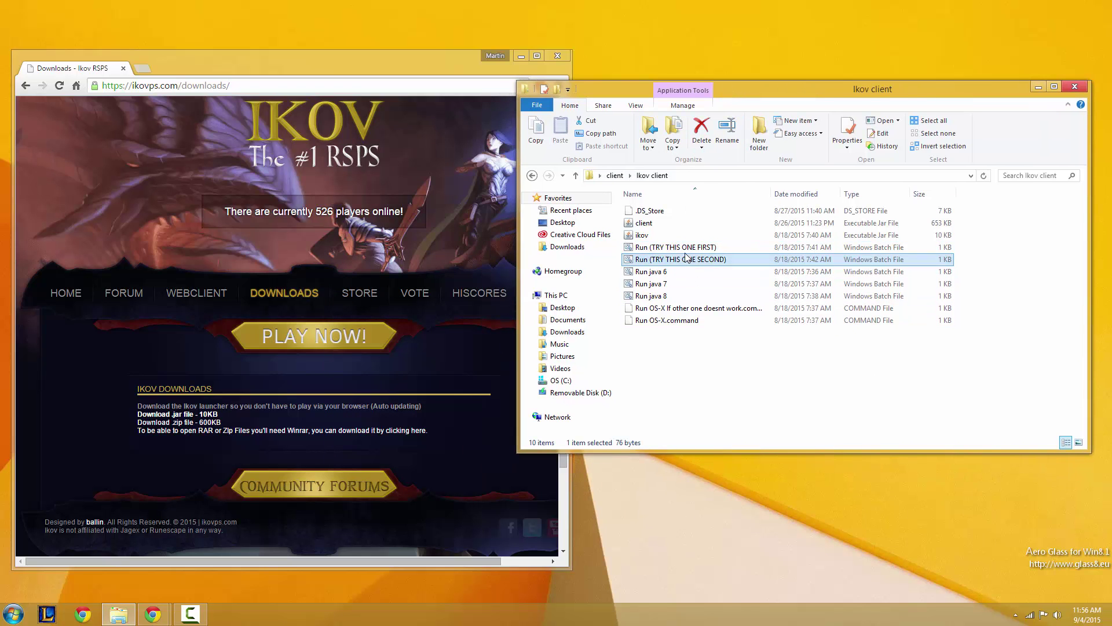
click(654, 234)
click(646, 213)
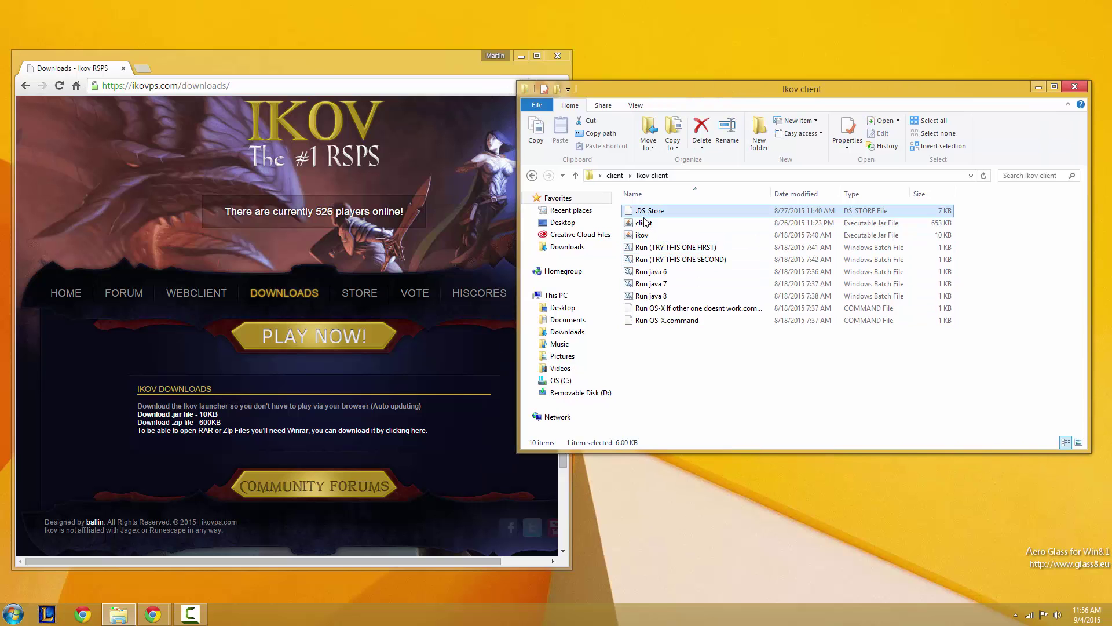
click(635, 366)
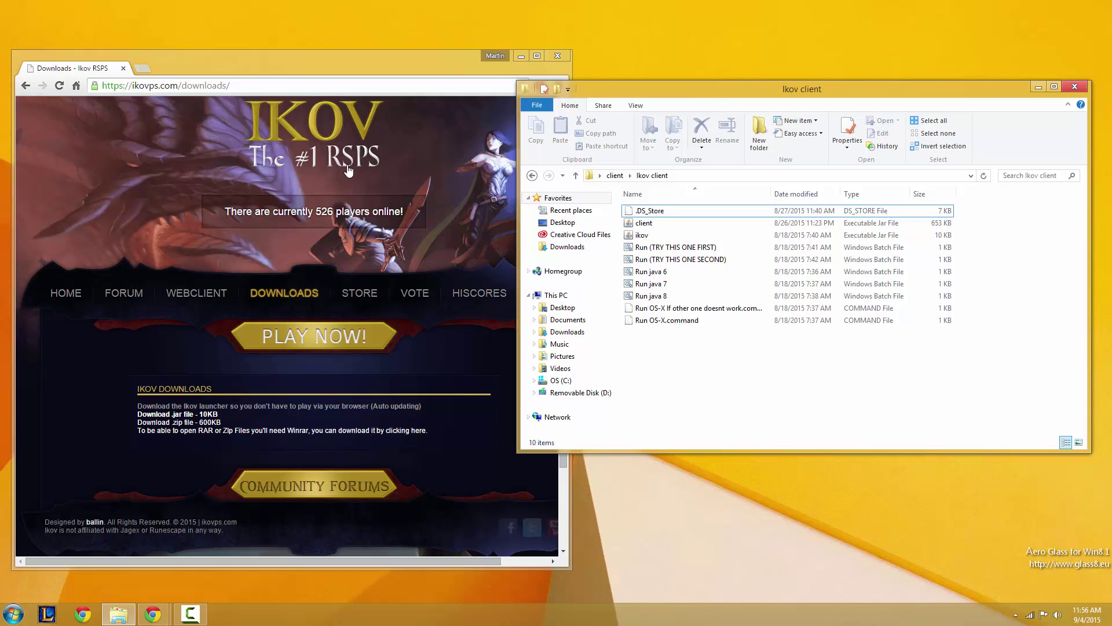
drag(698, 104, 590, 123)
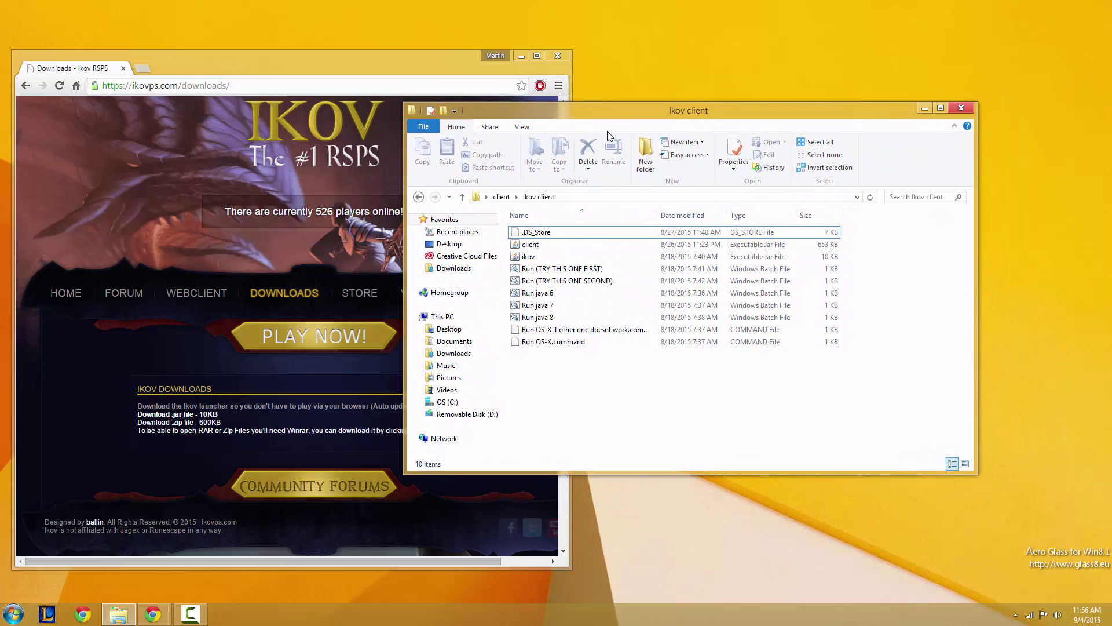
Launch the client from 'Run (TRY THIS ONE SECOND)', then close its command window and loader
double_click(574, 285)
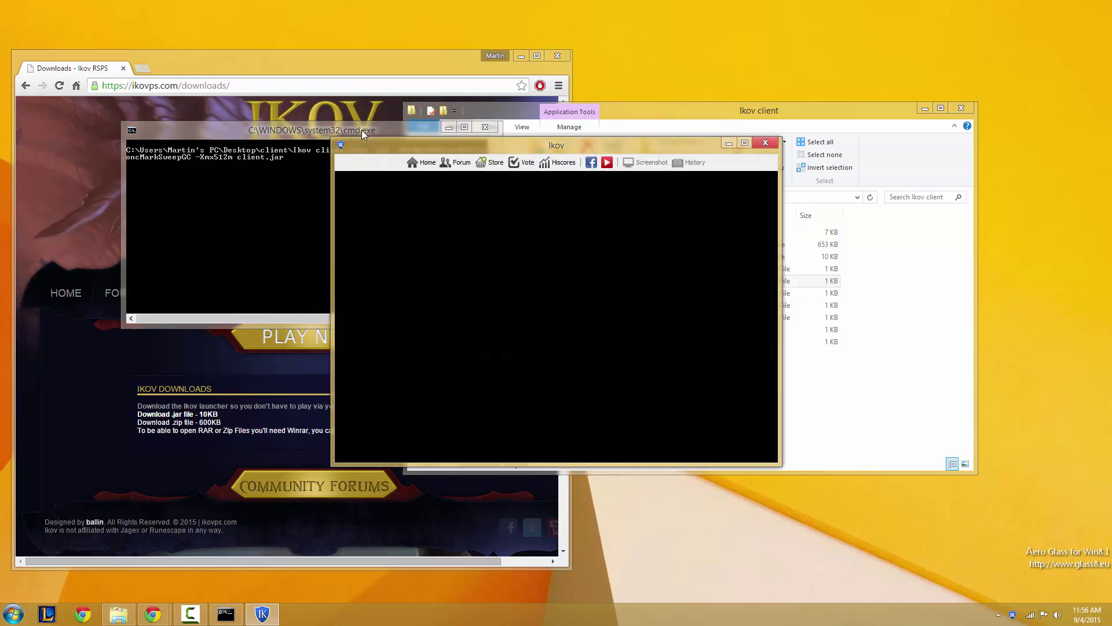
drag(361, 129, 319, 127)
click(447, 127)
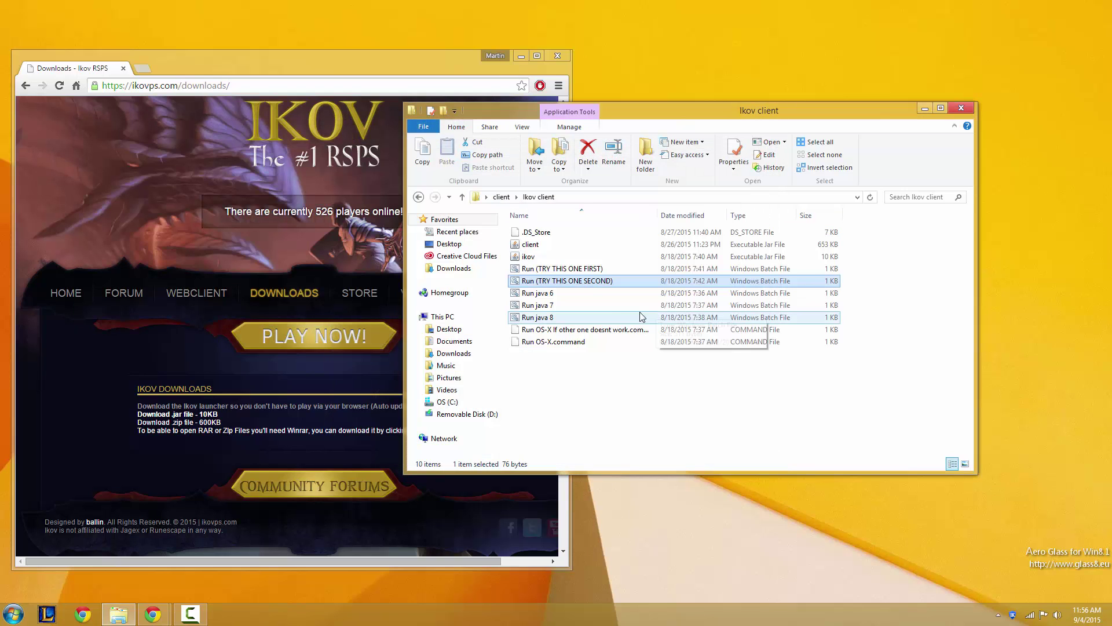
Relaunch the client, minimize its command window, exit the game, and return to the Ikov folder
double_click(590, 282)
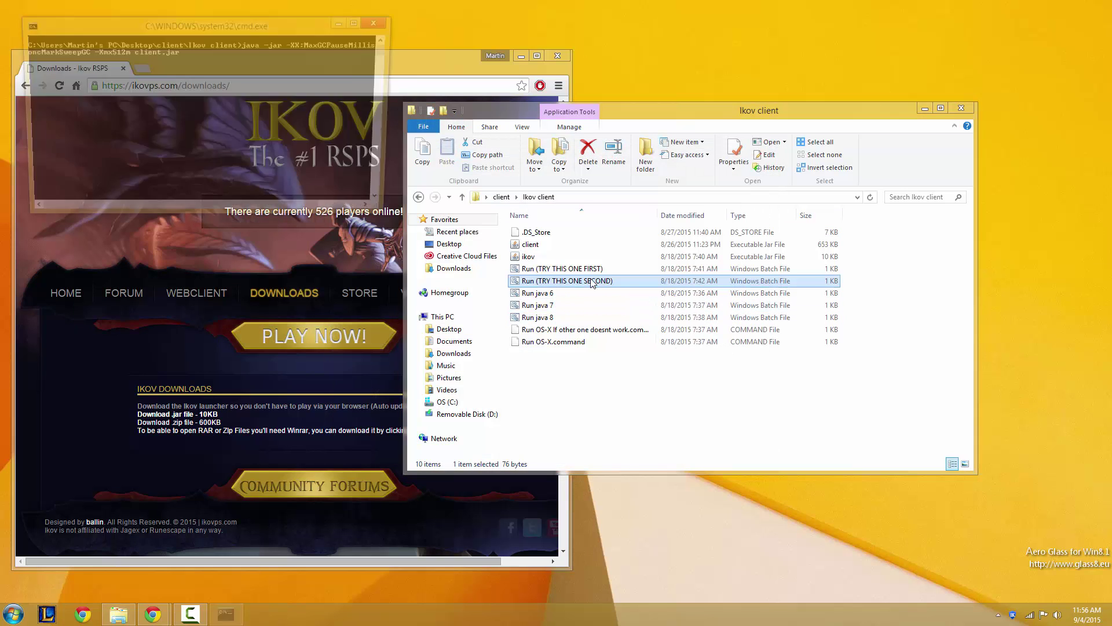
click(346, 23)
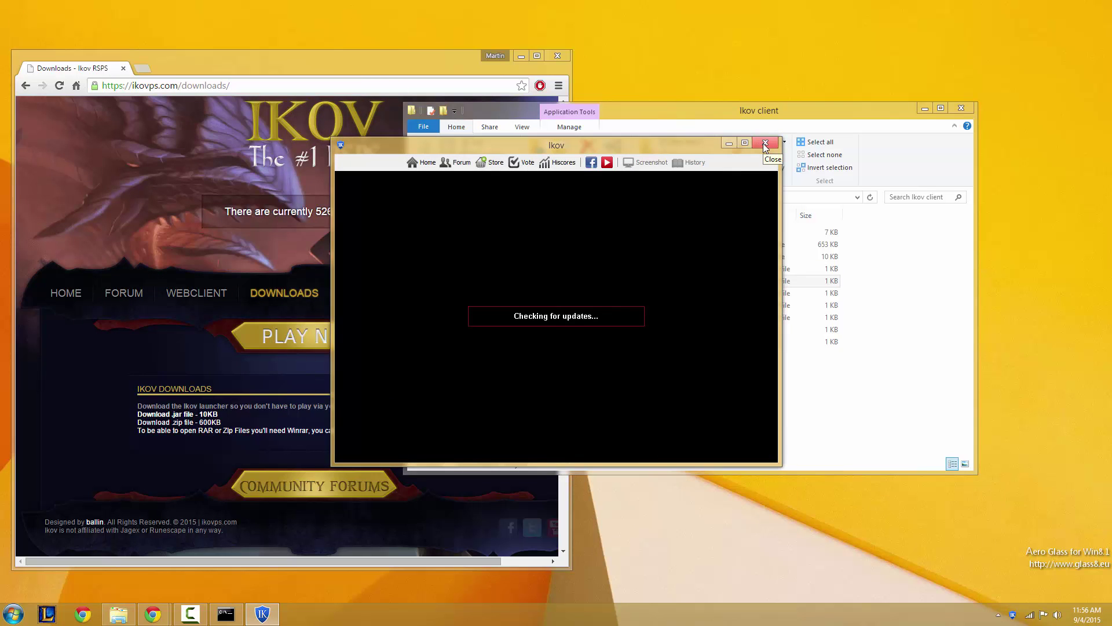
click(765, 143)
click(533, 325)
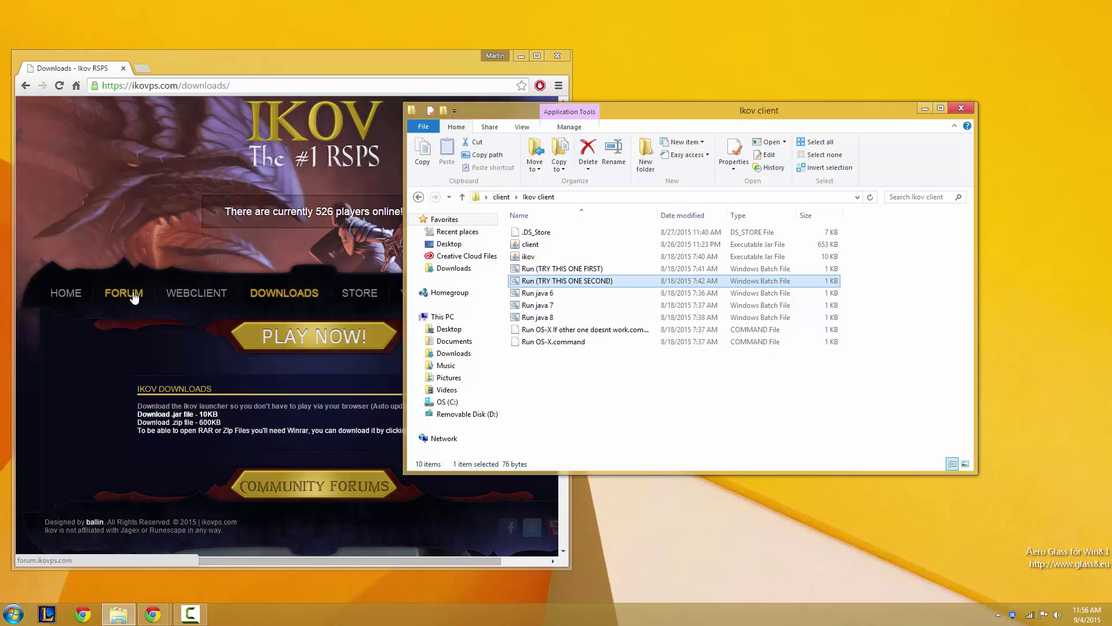
click(259, 64)
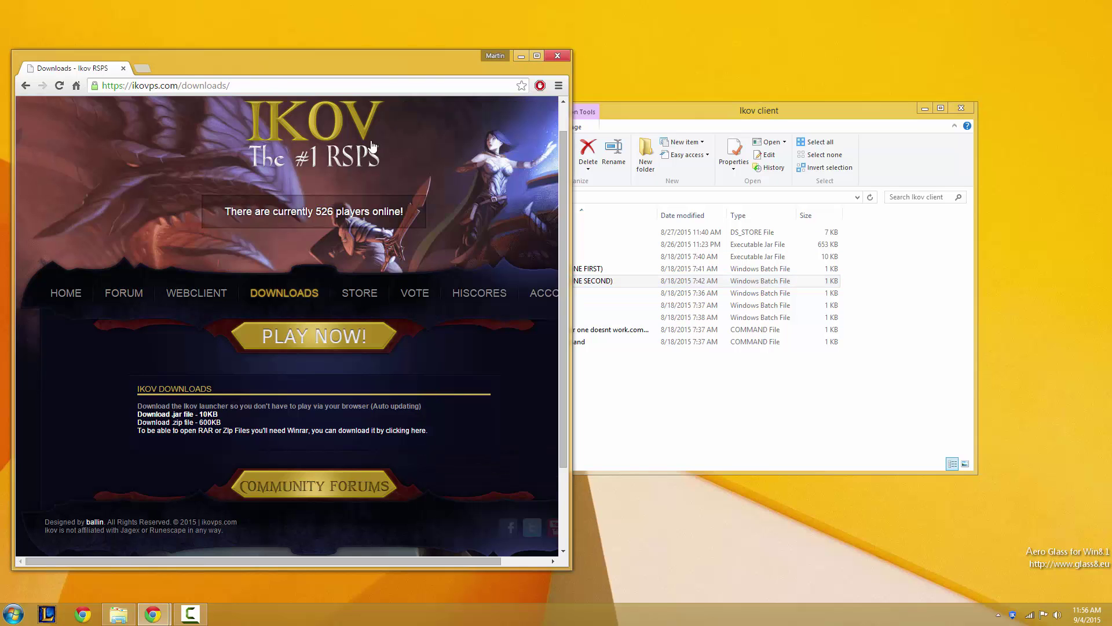
click(663, 395)
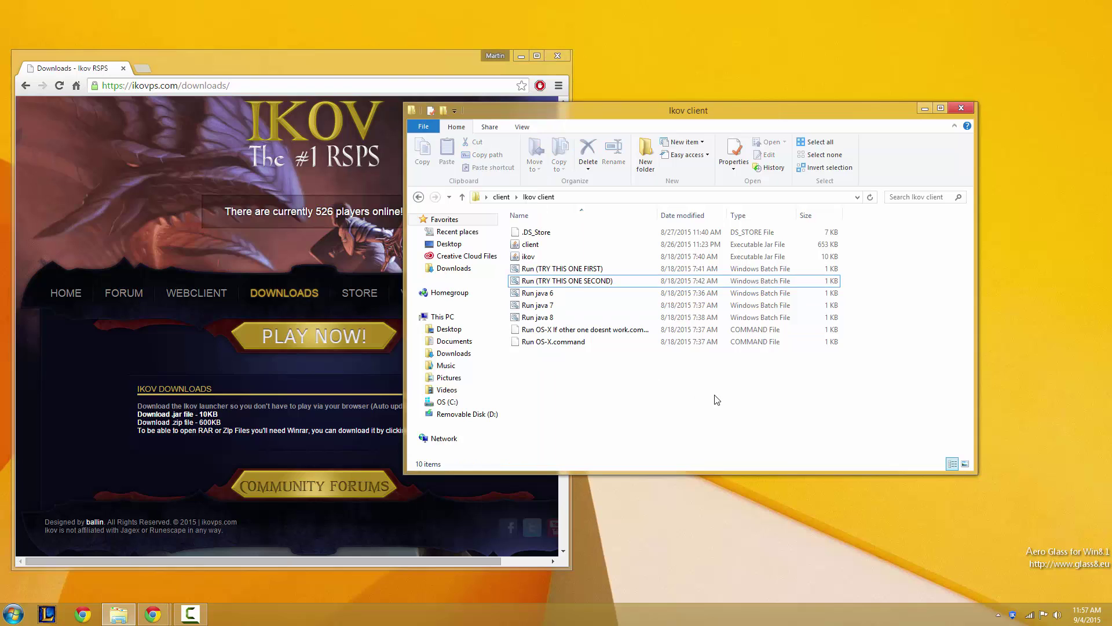